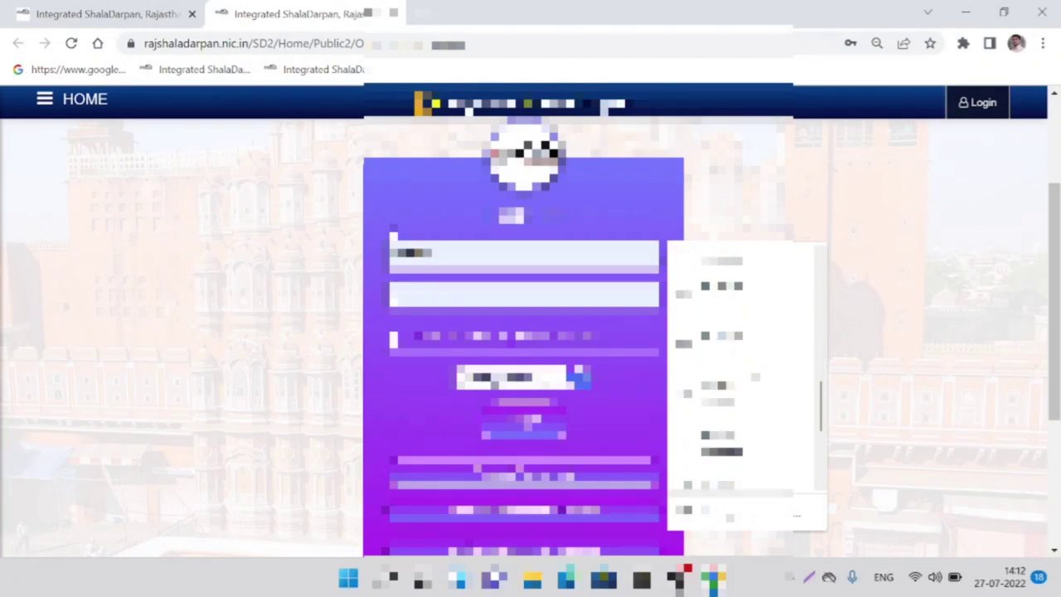
Log in to the school account with the saved username and password
click(736, 330)
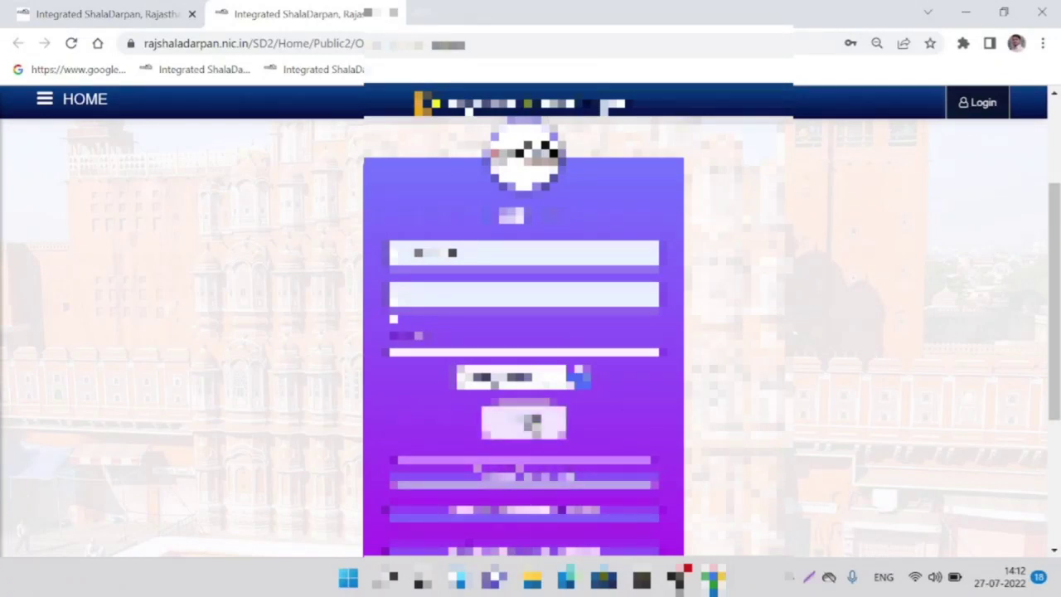
click(530, 423)
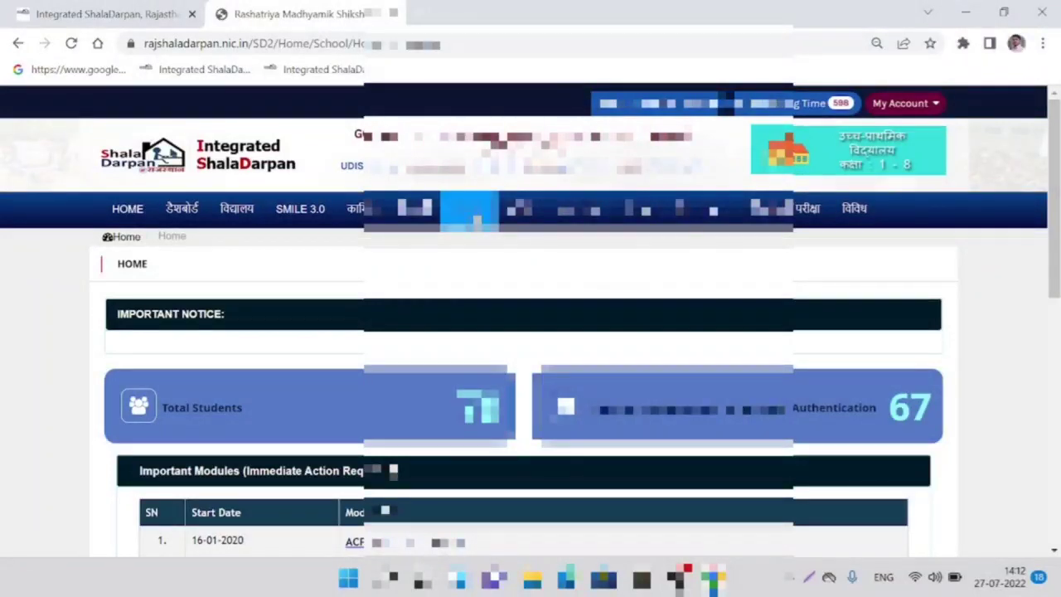
Open the School Books Distribution page of the free text book scheme
mouse_move(474, 219)
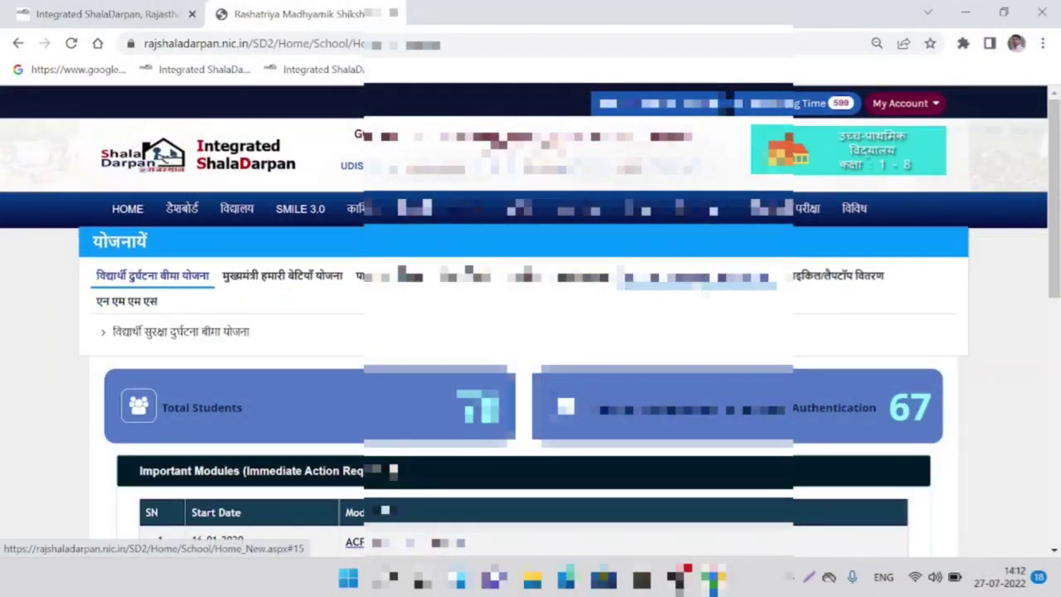
click(680, 283)
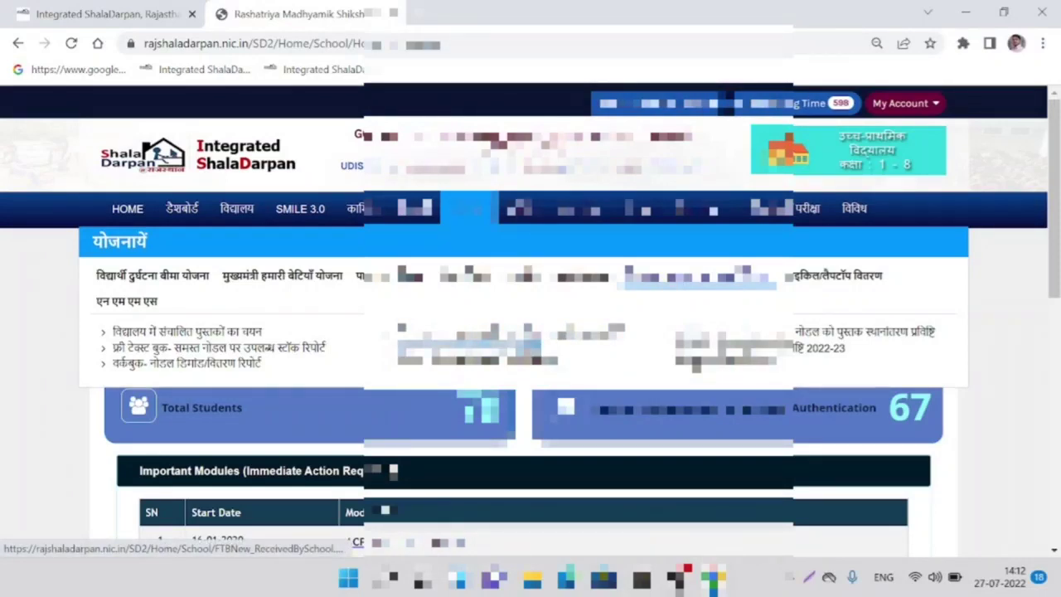
click(523, 351)
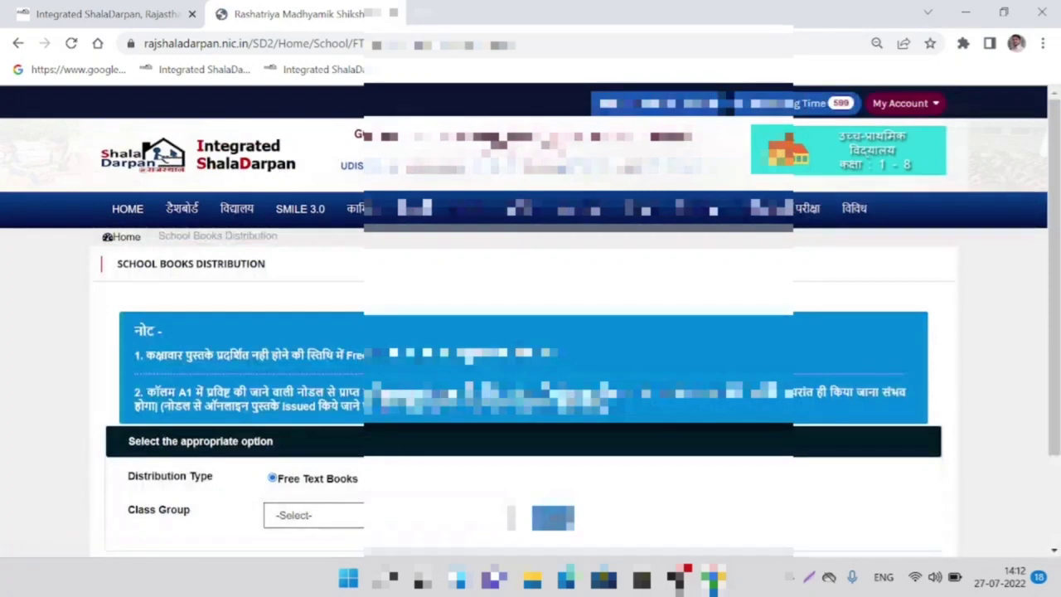
Load the Free Text Books distribution table for class group 1-8
scroll(498, 389, down, 3)
click(494, 399)
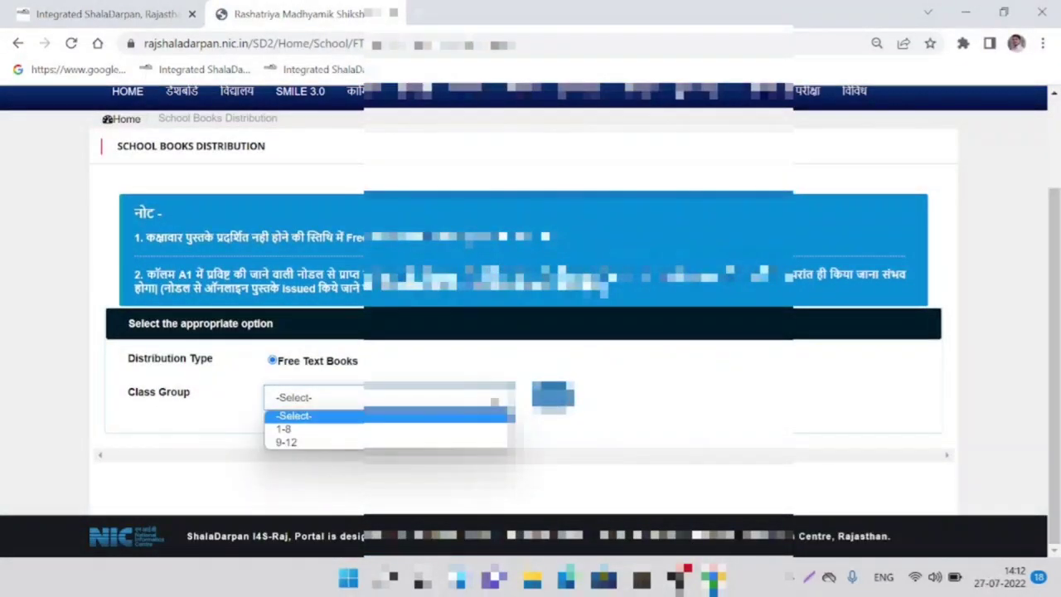
click(486, 429)
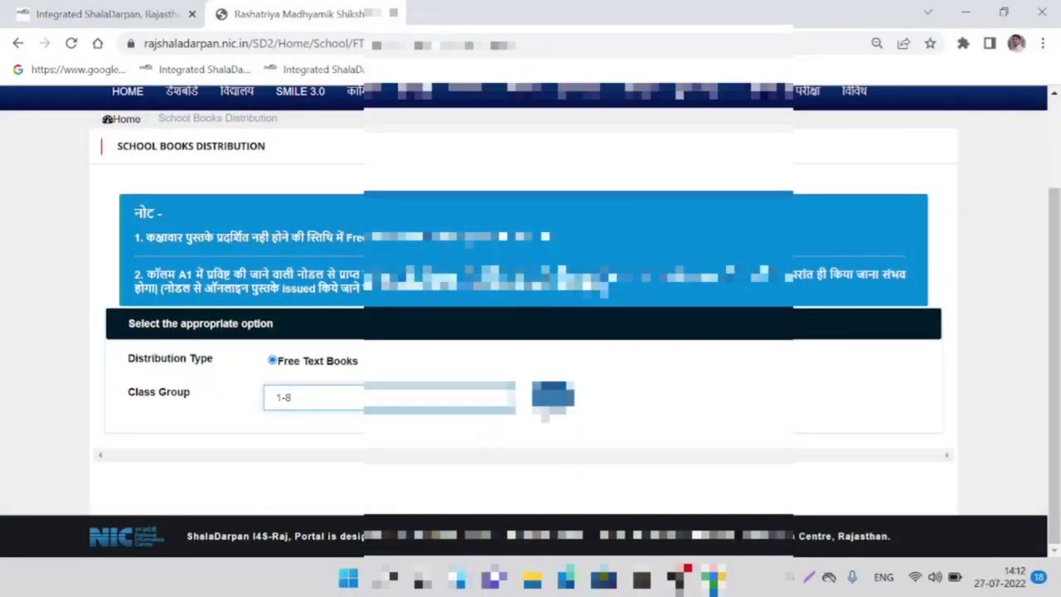
click(553, 398)
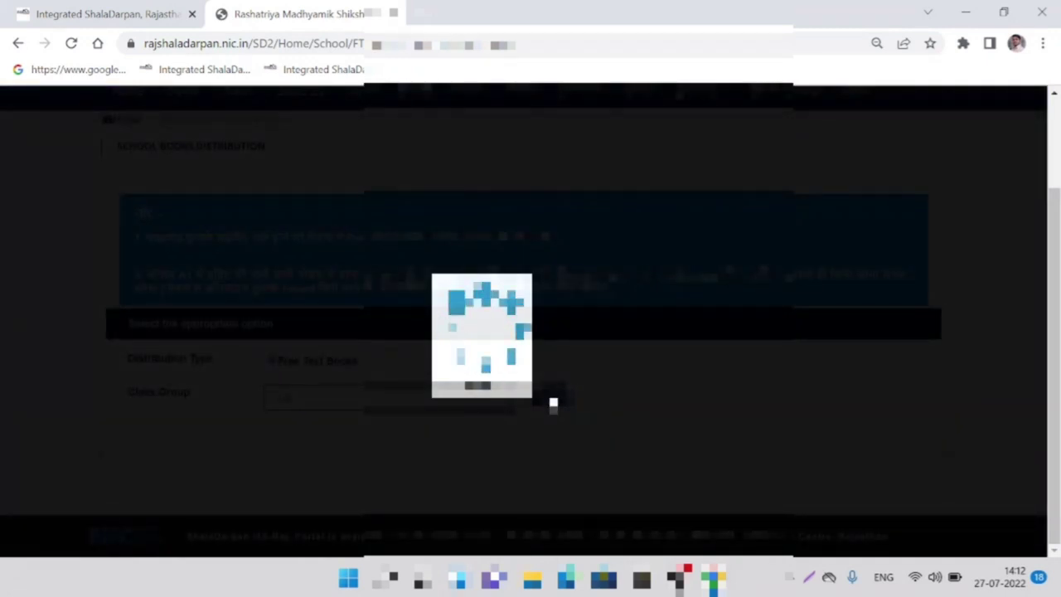
Set the distributed new books (D1) to 3 for the class 1 book आओ सीखे भाग - 1 and save that row
scroll(549, 386, down, 5)
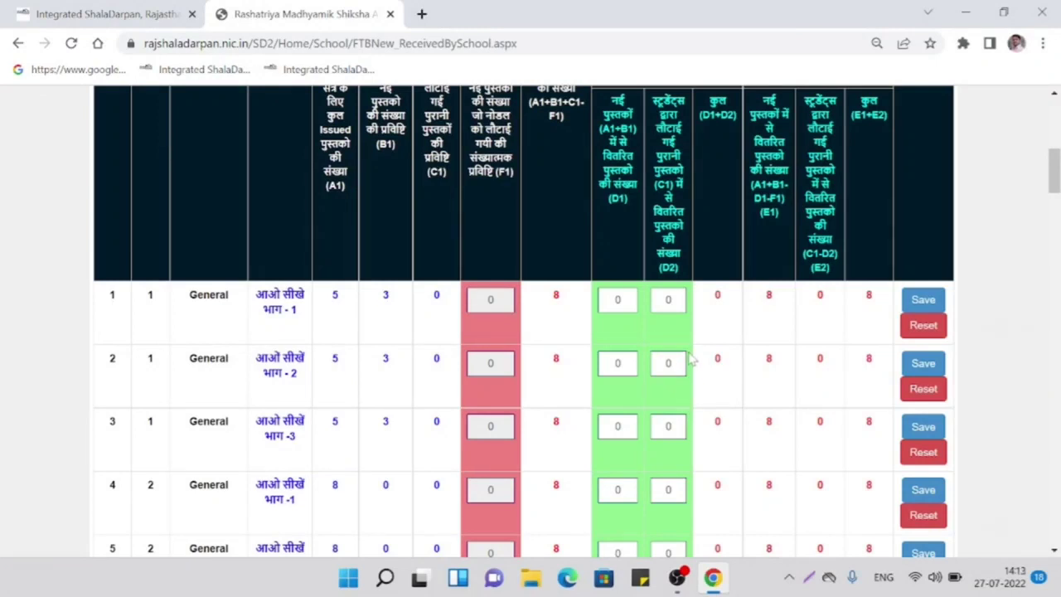
scroll(688, 354, up, 1)
scroll(688, 355, up, 1)
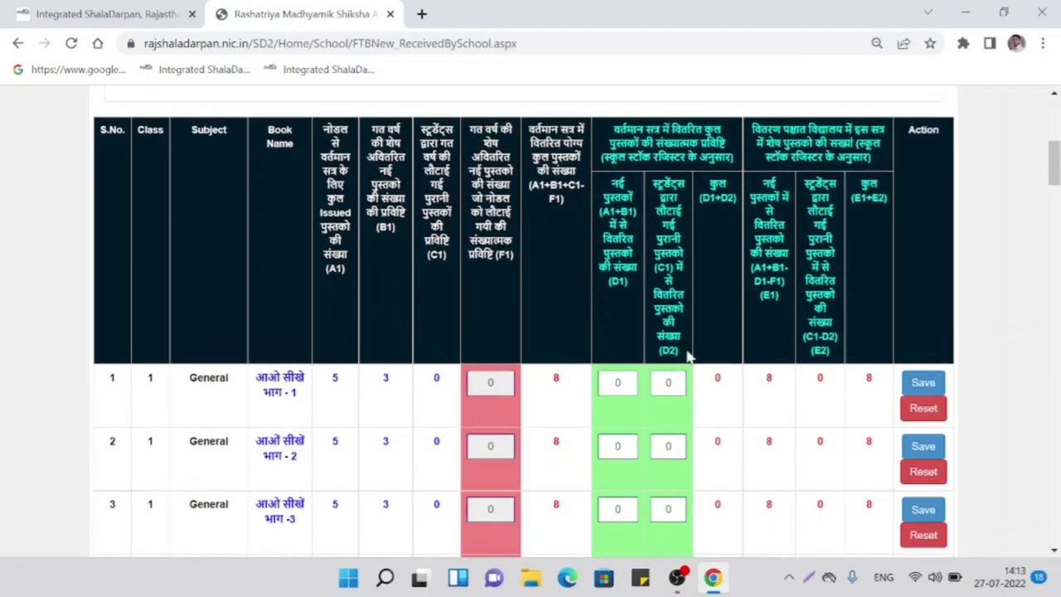
scroll(688, 355, down, 2)
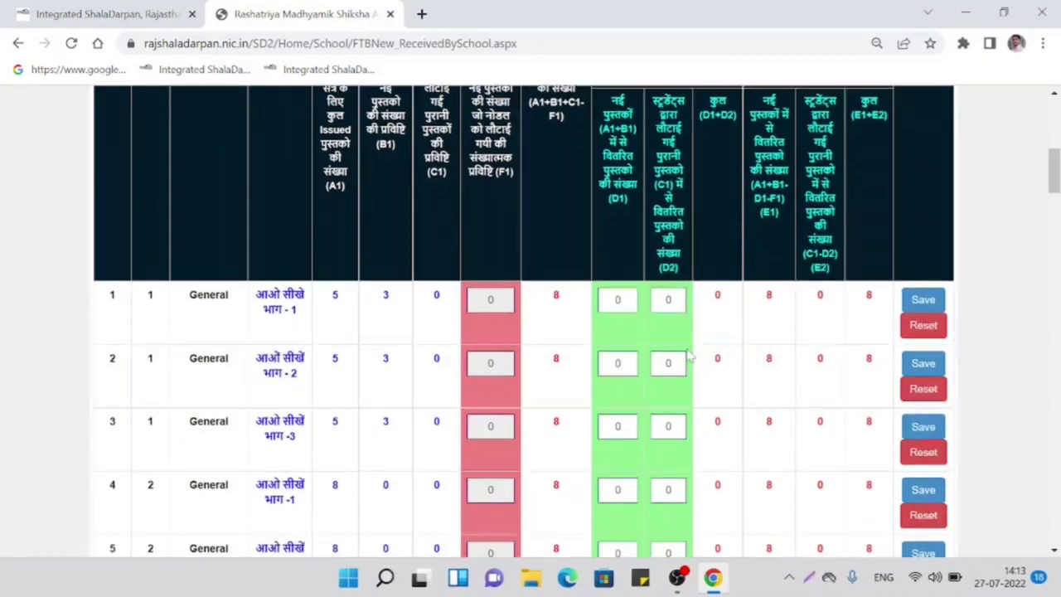
scroll(687, 355, up, 2)
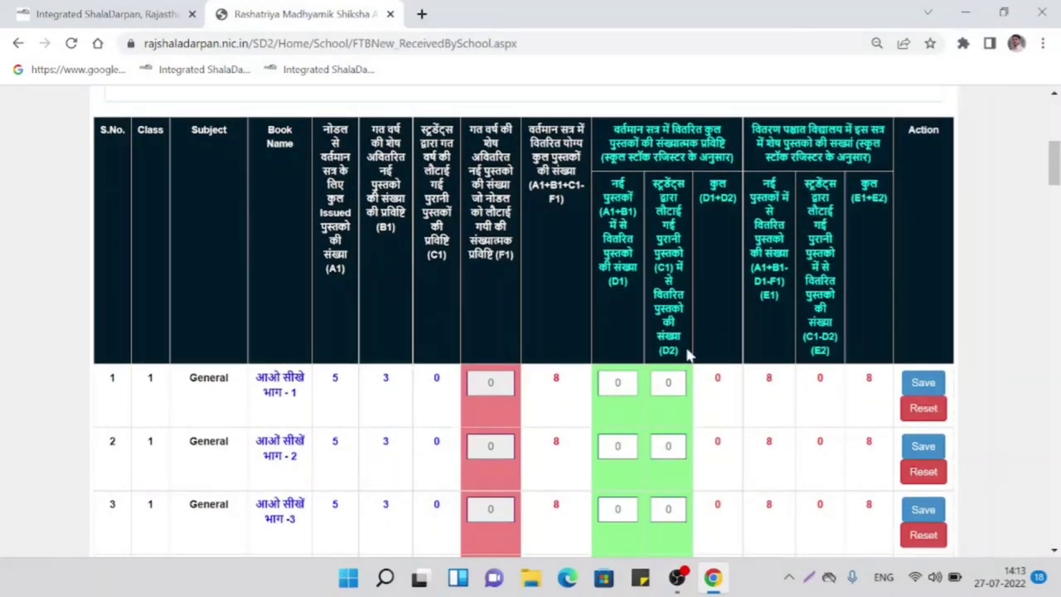
scroll(687, 354, down, 2)
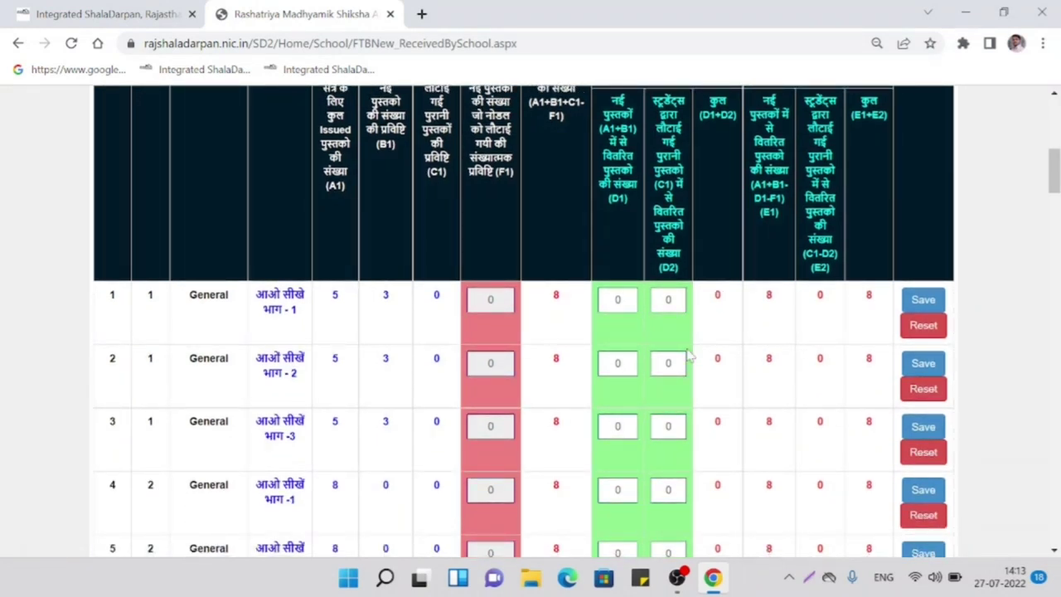
scroll(687, 355, up, 1)
scroll(687, 355, down, 1)
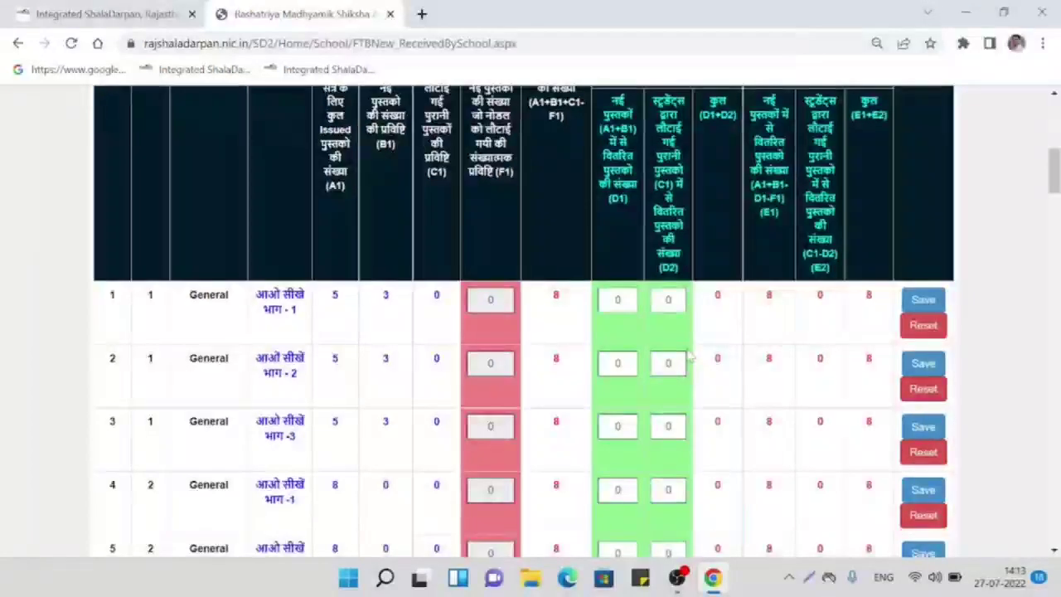
scroll(688, 355, up, 1)
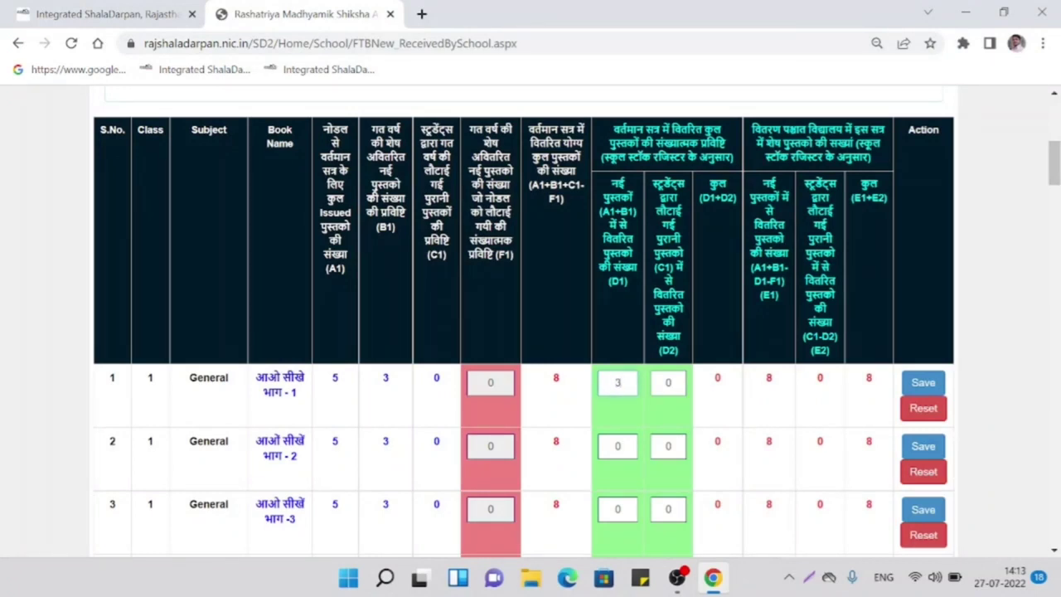
click(911, 387)
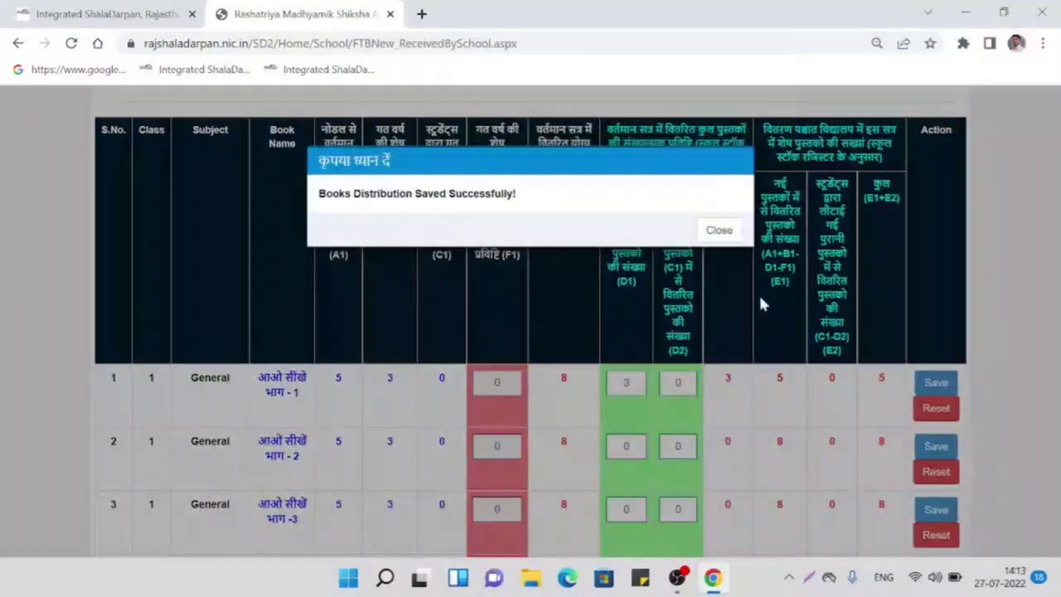
click(718, 231)
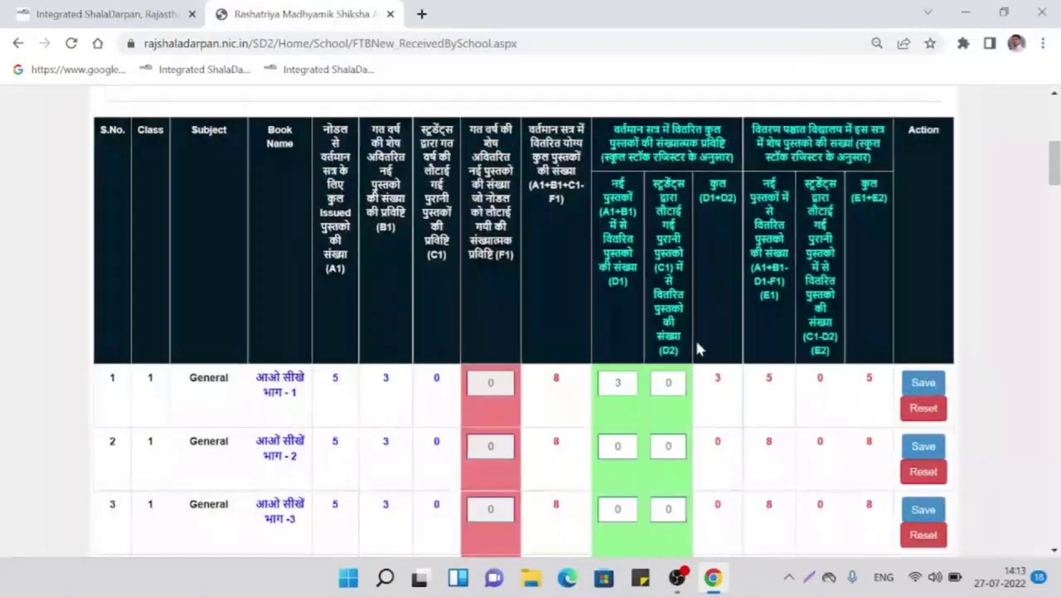
Set the distributed new books (D1) to 3 for the class 1 book आओ सीखें भाग - 2 and save that row
scroll(696, 340, down, 1)
scroll(698, 348, down, 1)
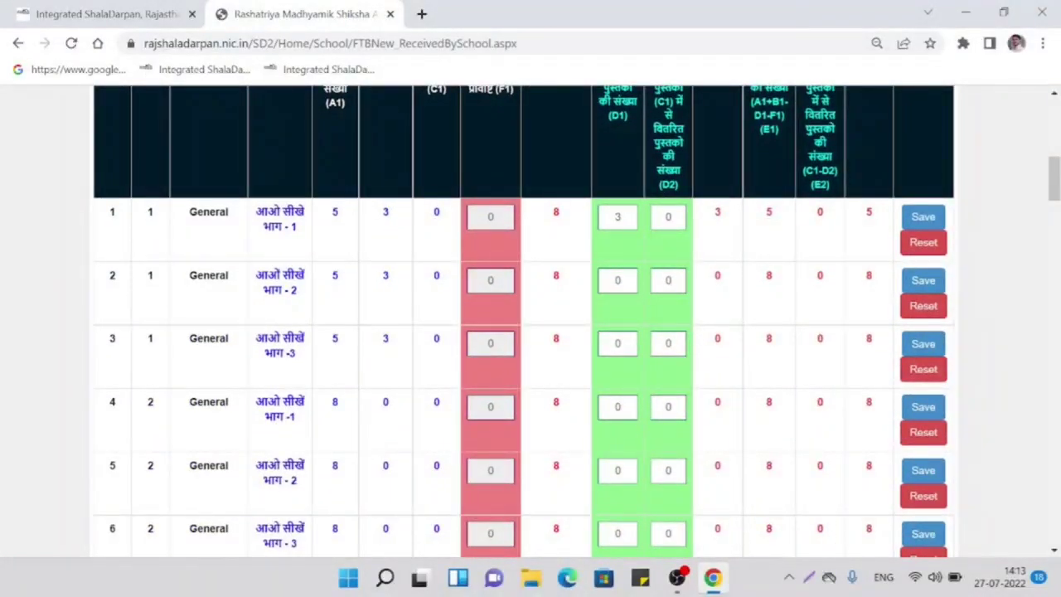
click(618, 281)
click(920, 282)
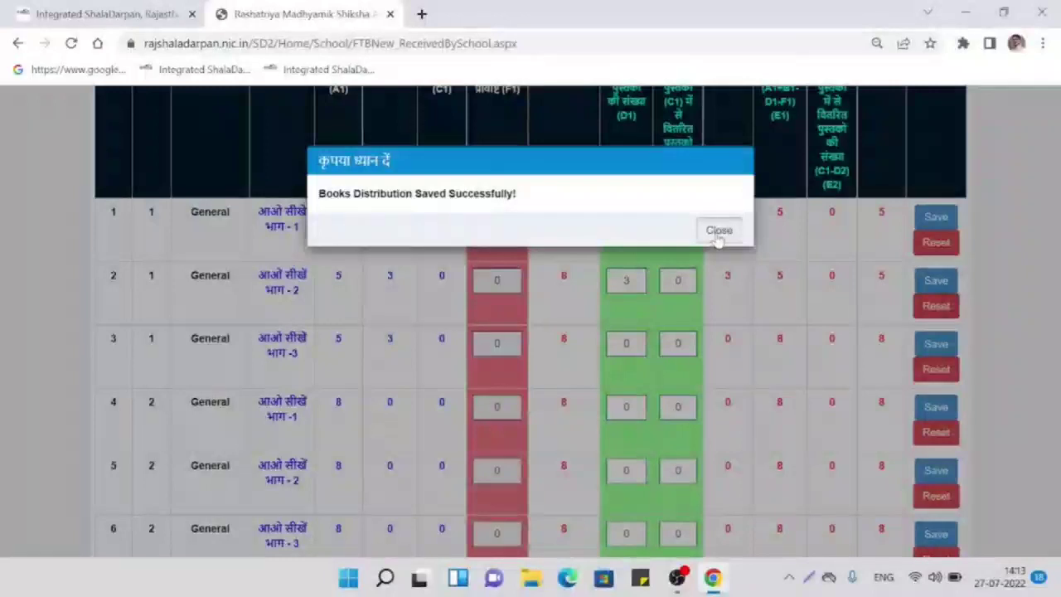
click(719, 231)
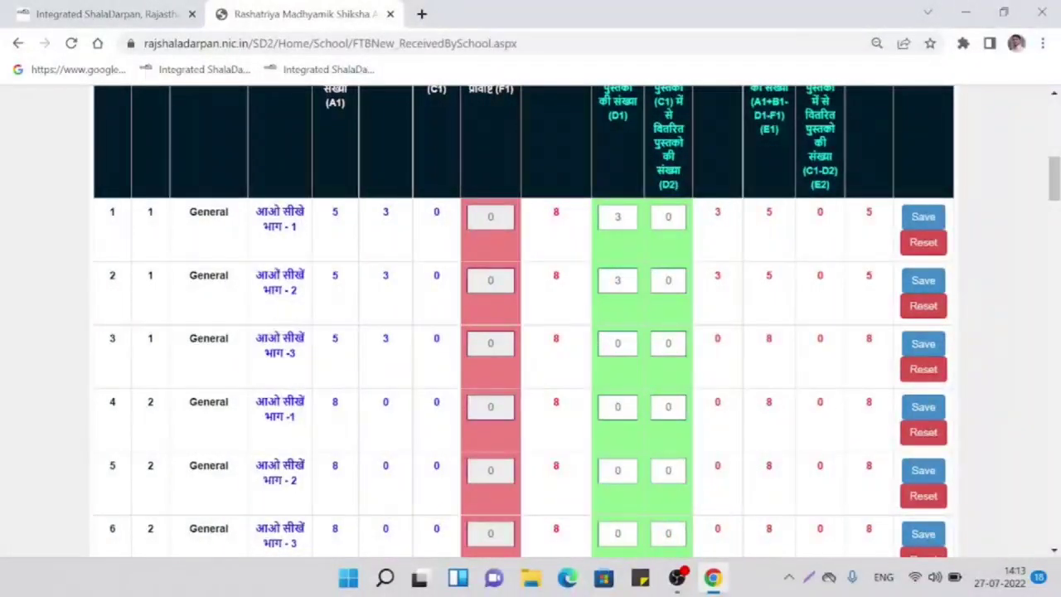
Set the distributed new books (D1) to 3 for the class 1 book आओ सीखें भाग -3 and save that row
click(618, 343)
click(926, 343)
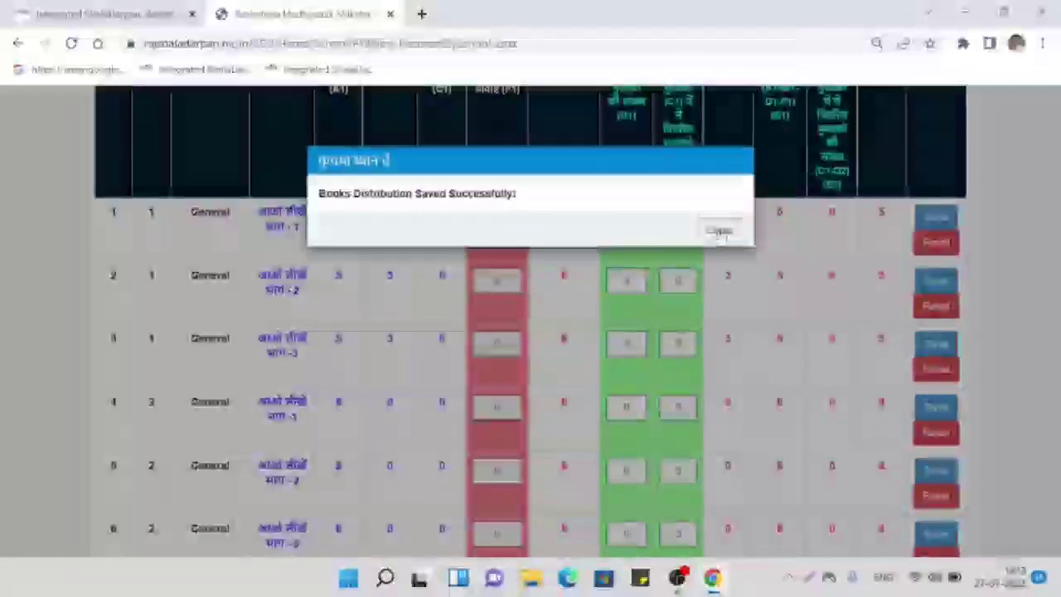
click(720, 232)
Review the available and distributed book counts in the lower-class rows and in the class 6 rows
scroll(703, 352, down, 3)
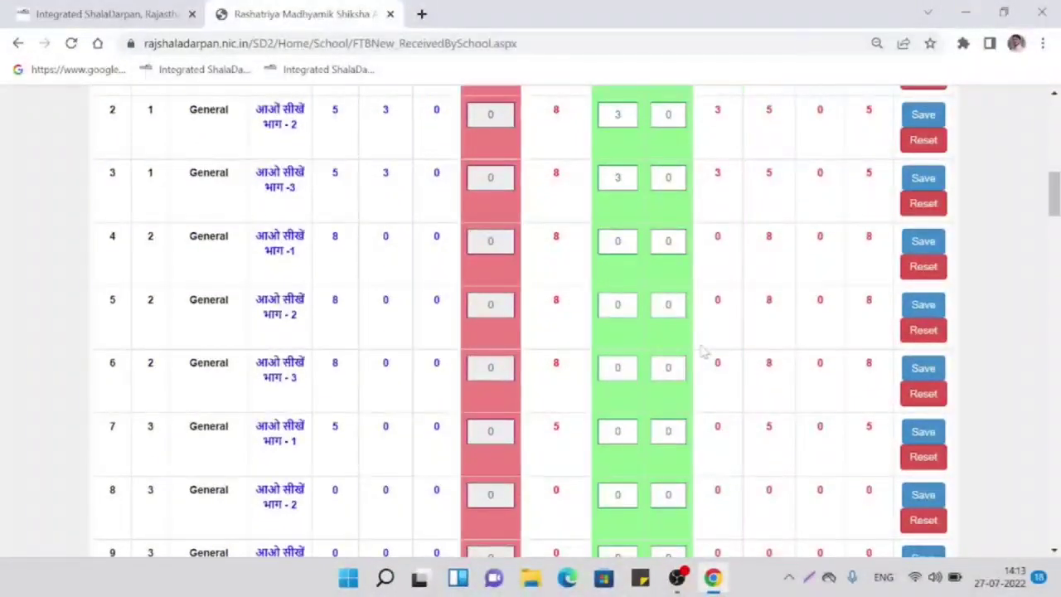
scroll(703, 348, up, 1)
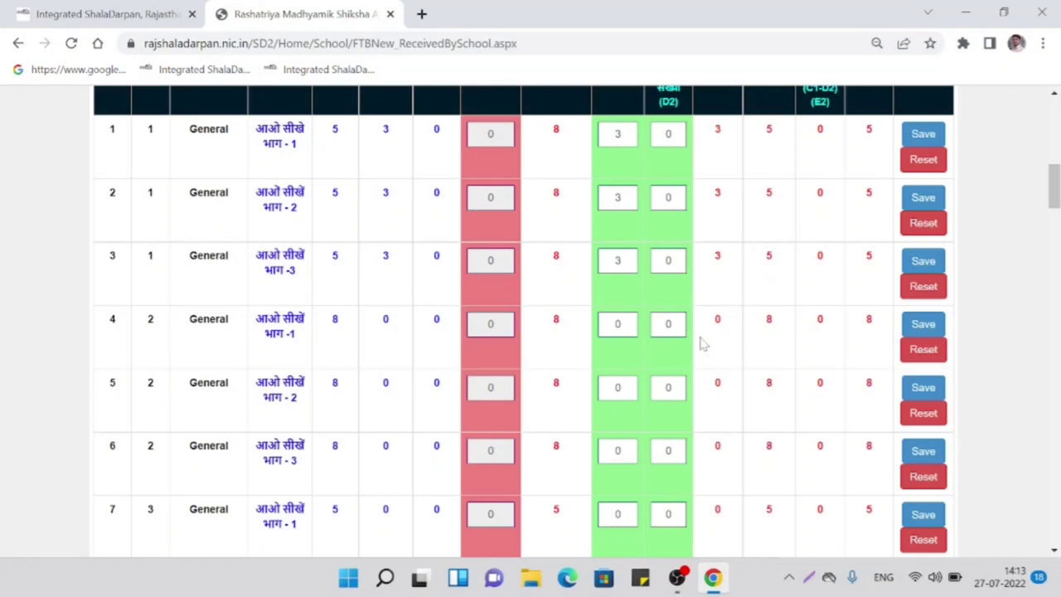
scroll(701, 340, down, 1)
scroll(701, 340, up, 1)
scroll(701, 340, up, 1)
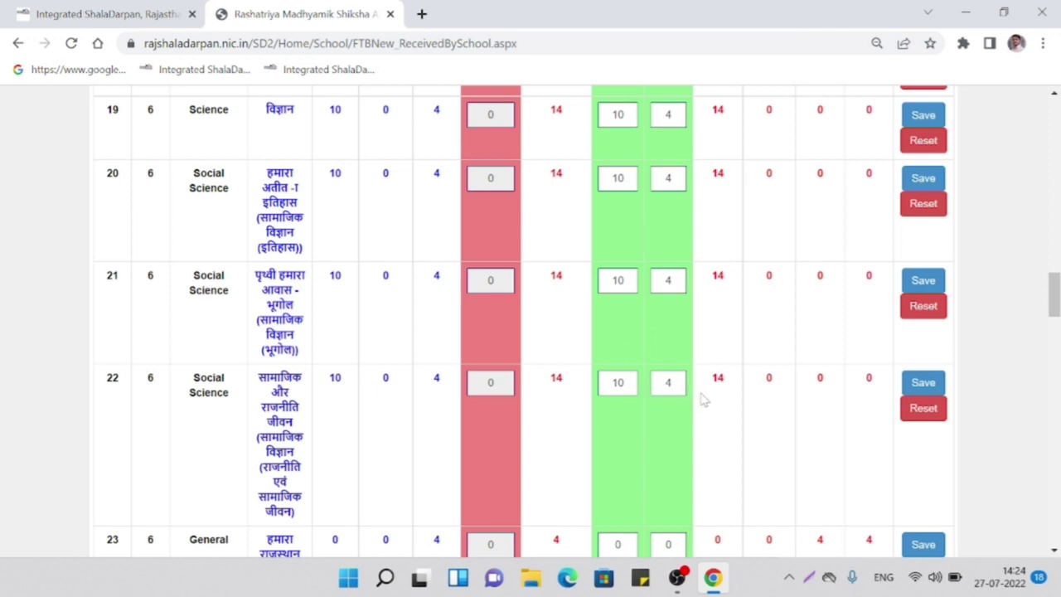
scroll(700, 397, down, 3)
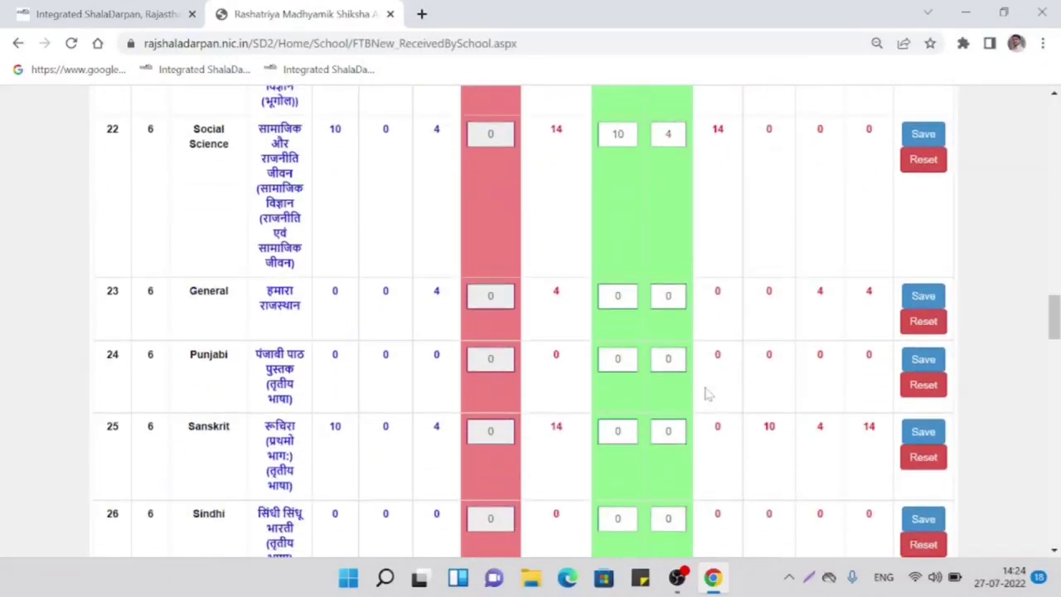
scroll(706, 394, up, 1)
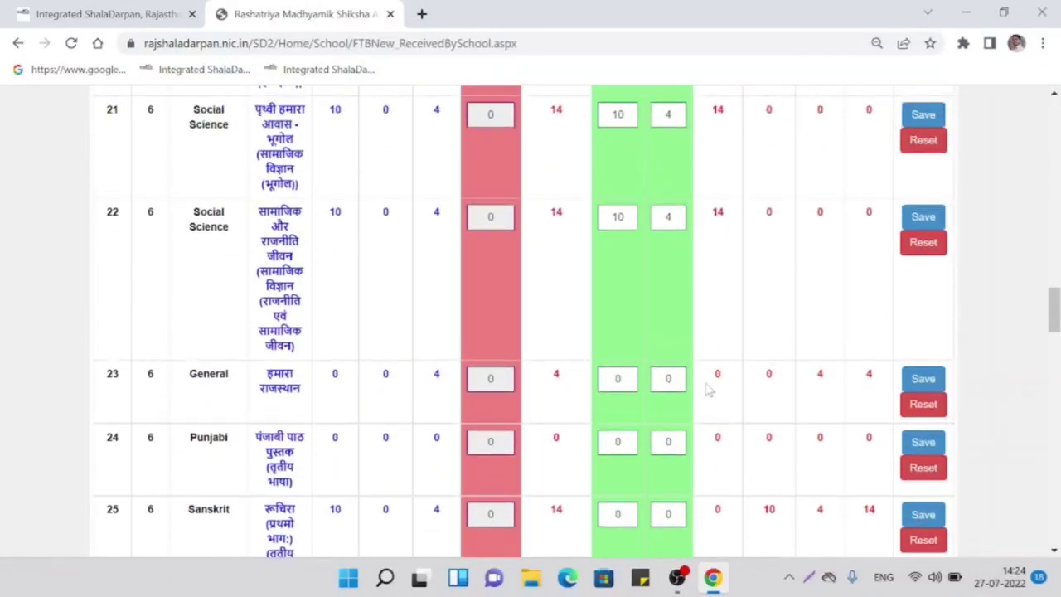
scroll(706, 390, up, 3)
scroll(705, 391, down, 3)
scroll(693, 365, up, 15)
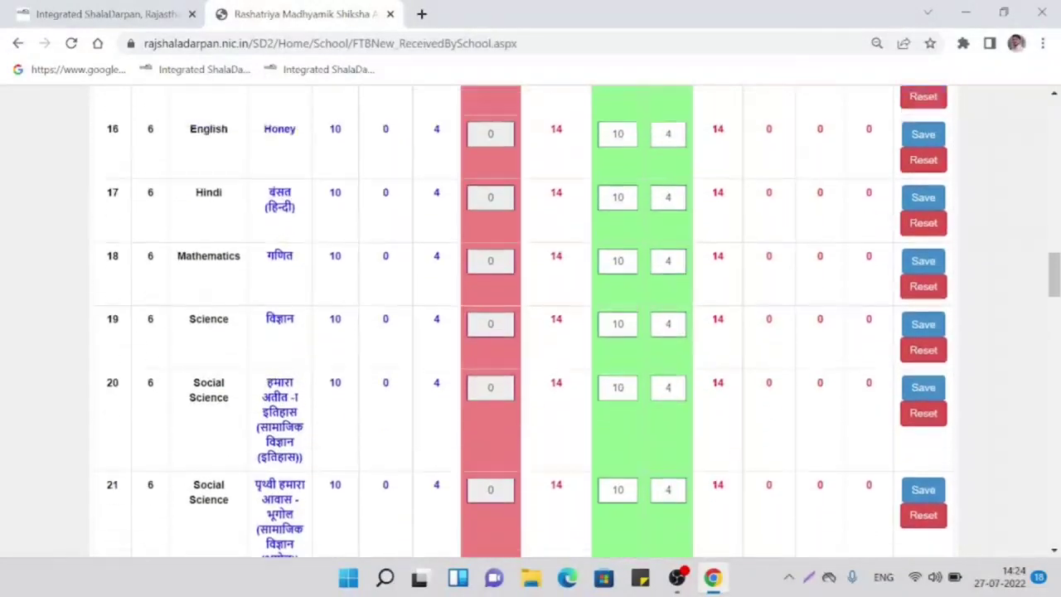
scroll(693, 365, down, 9)
scroll(692, 365, down, 5)
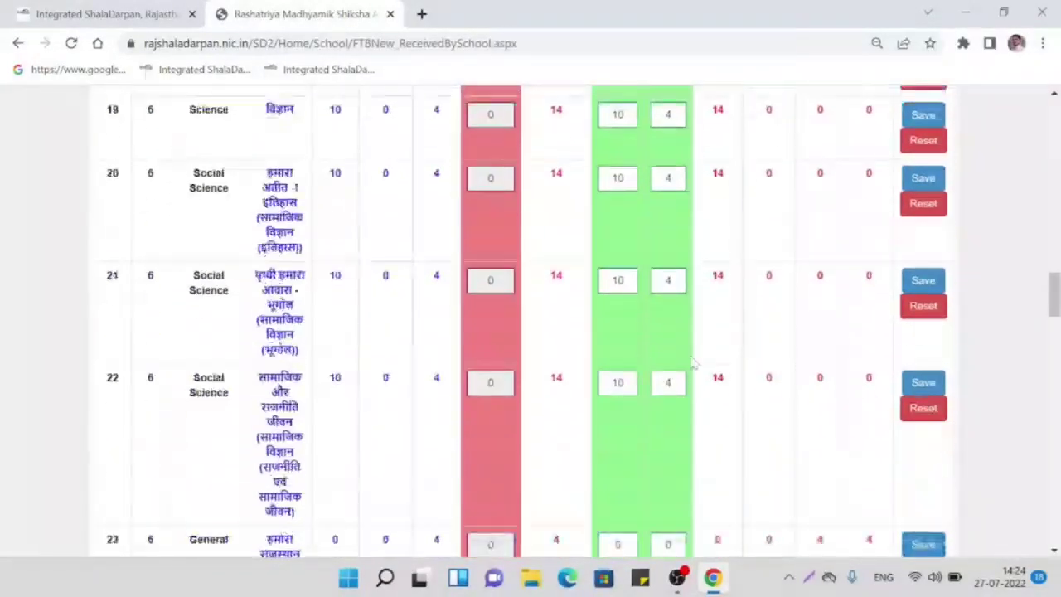
scroll(693, 364, down, 3)
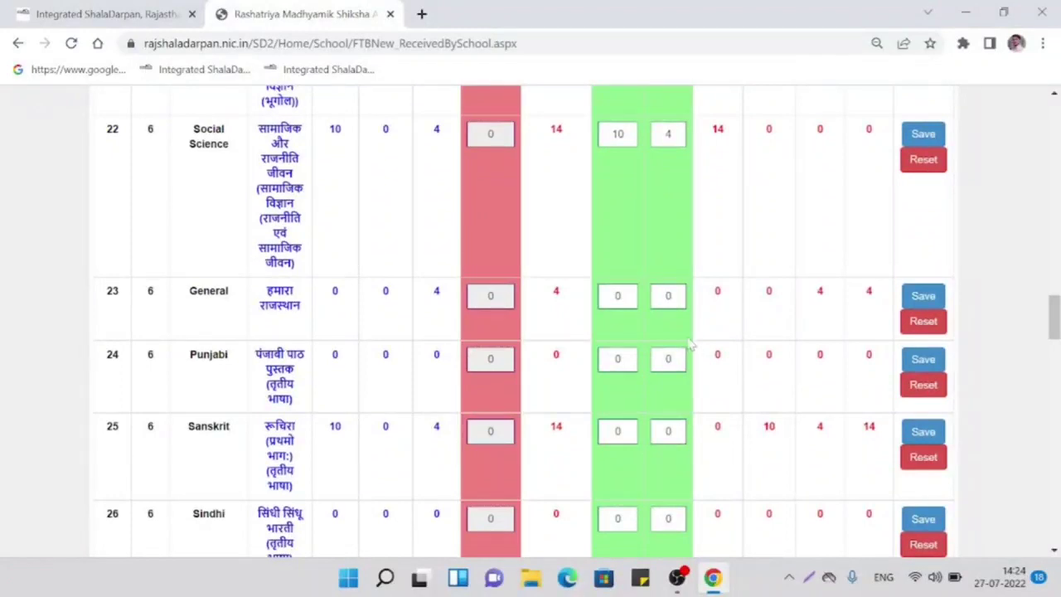
Set the distributed returned old books (D2) to 4 for the class 6 book हमारा राजस्थान and save that row
click(669, 296)
text(34)
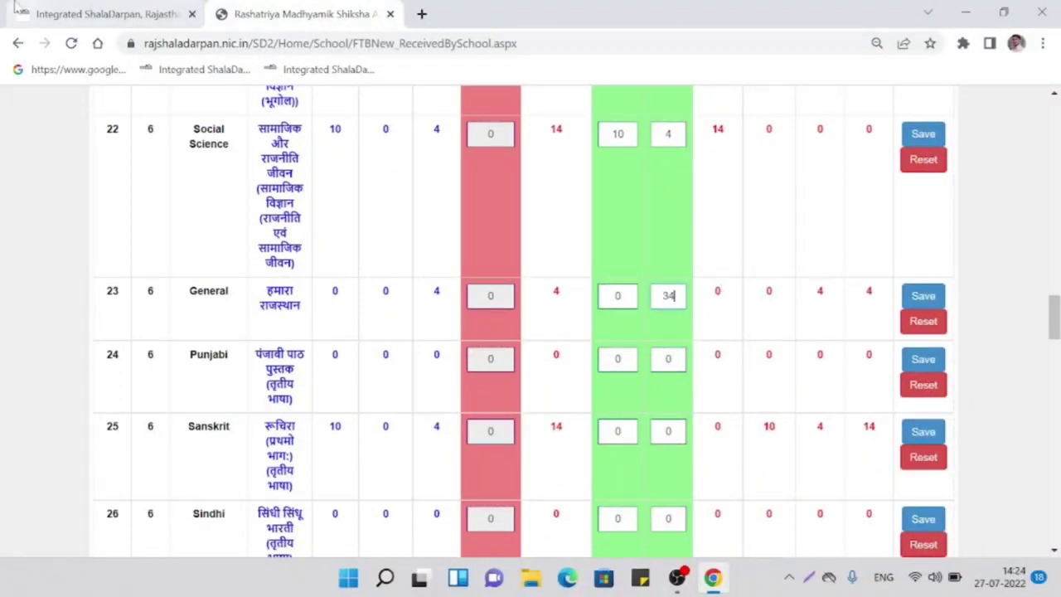
text(3)
text(4)
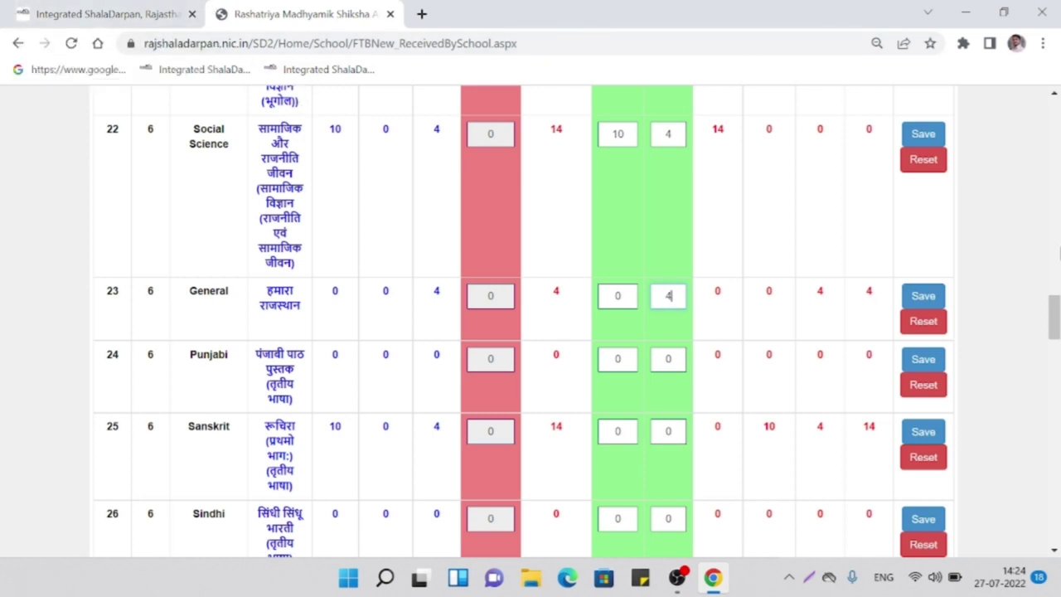
click(924, 296)
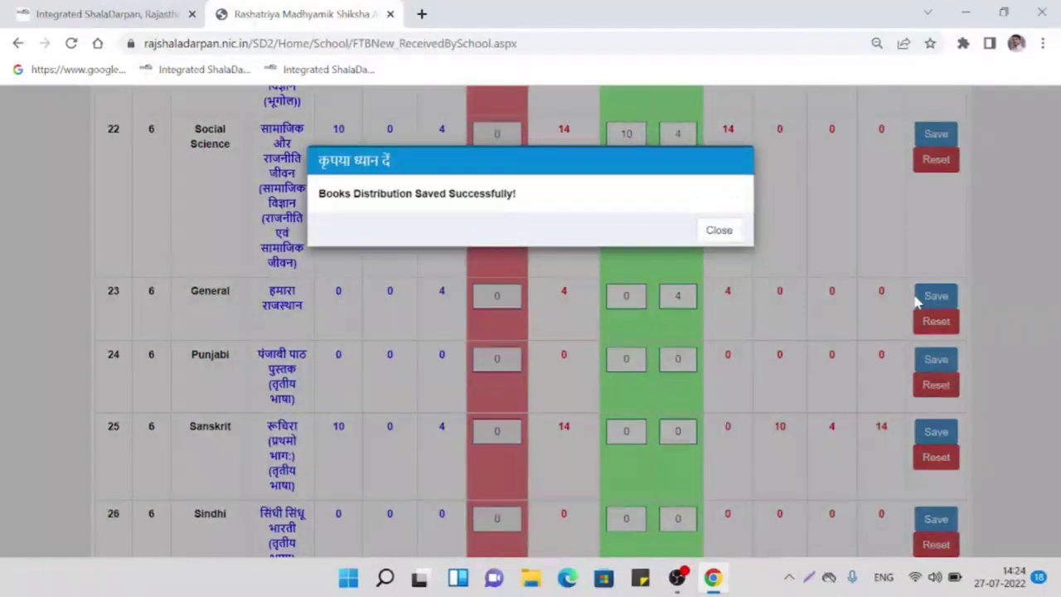
key(XF86MonBrightnessUp)
key(XF86MonBrightnessUp)
key(XF86MonBrightnessUp)
key(XF86MonBrightnessUp)
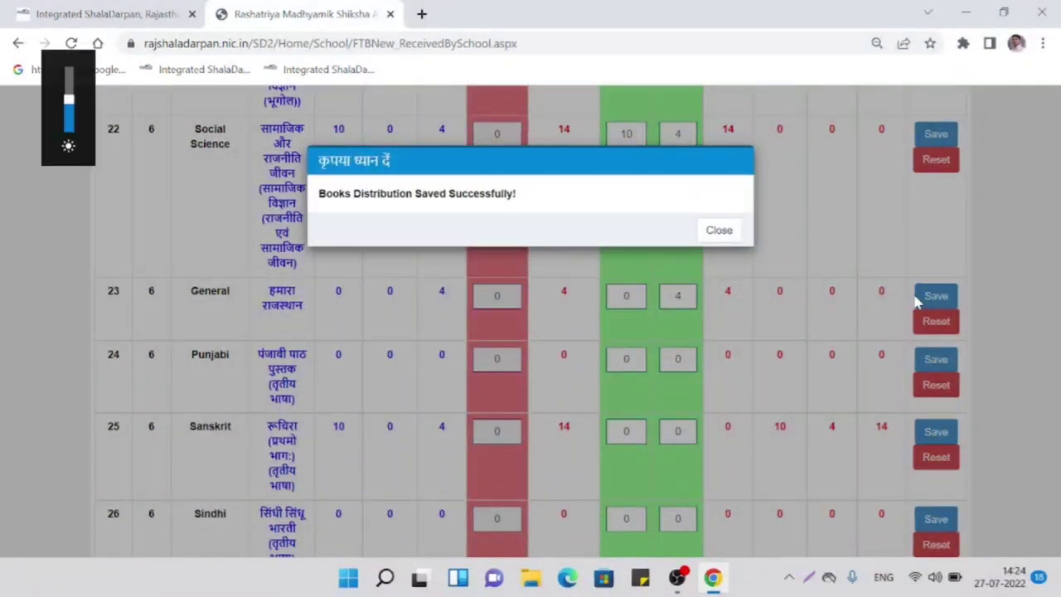
click(720, 232)
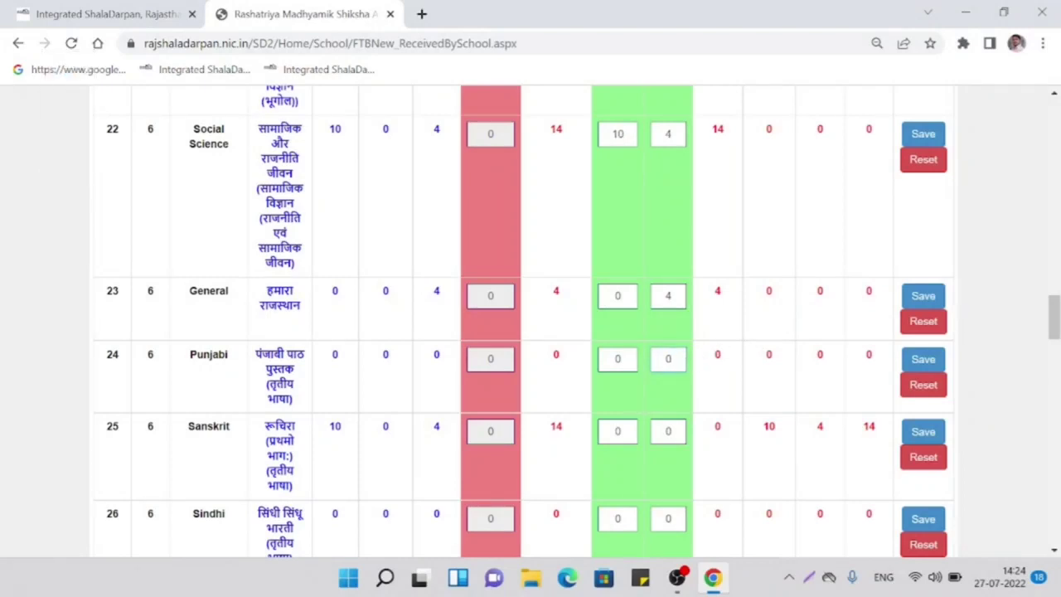
scroll(701, 389, down, 1)
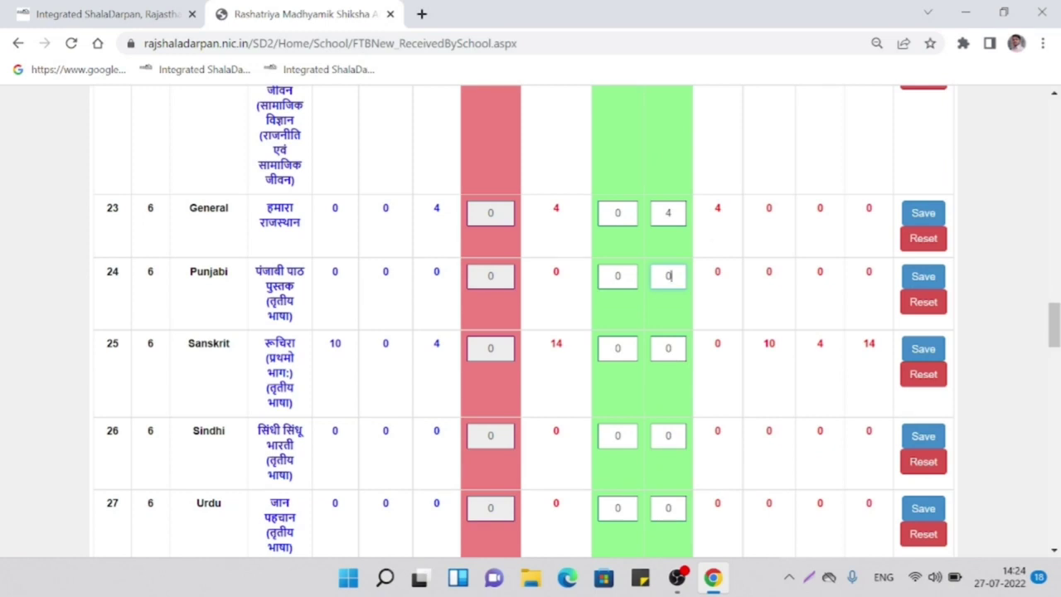
Set the distributed new books (D1) to 10 and returned old books (D2) to 4 for the class 6 Sanskrit book and save that row
click(620, 349)
key(Tab)
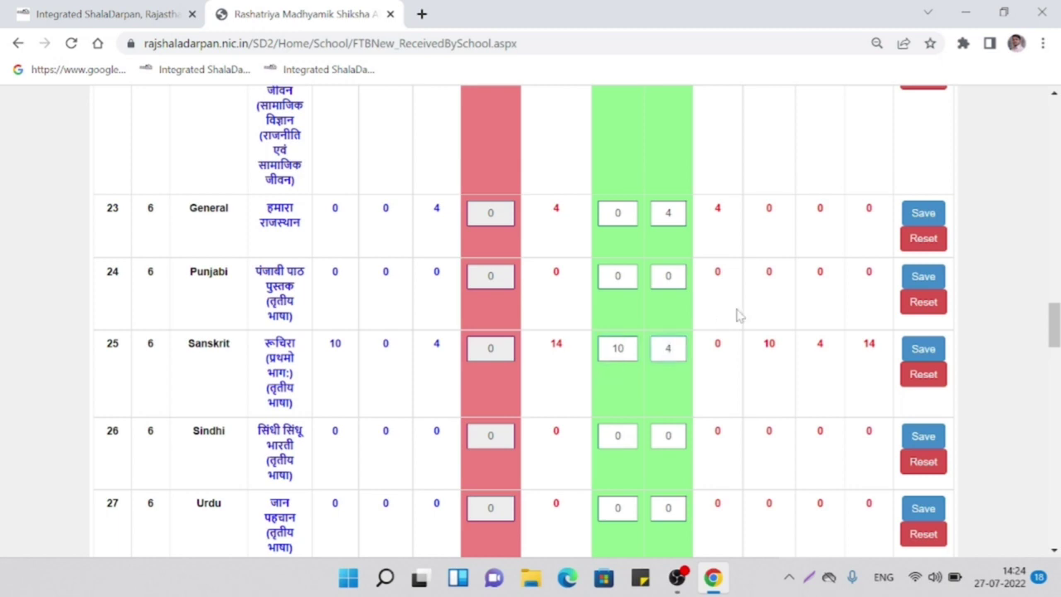
click(925, 348)
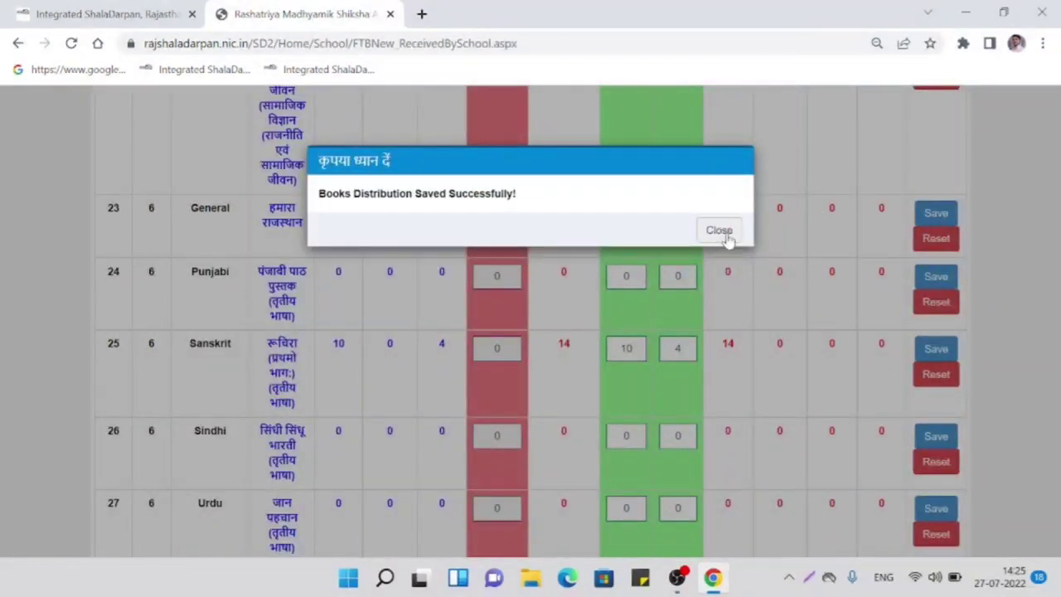
click(719, 231)
Set the distributed returned old books (D2) to 9 for the class 7 English book Honey comb and save that row
scroll(733, 313, down, 1)
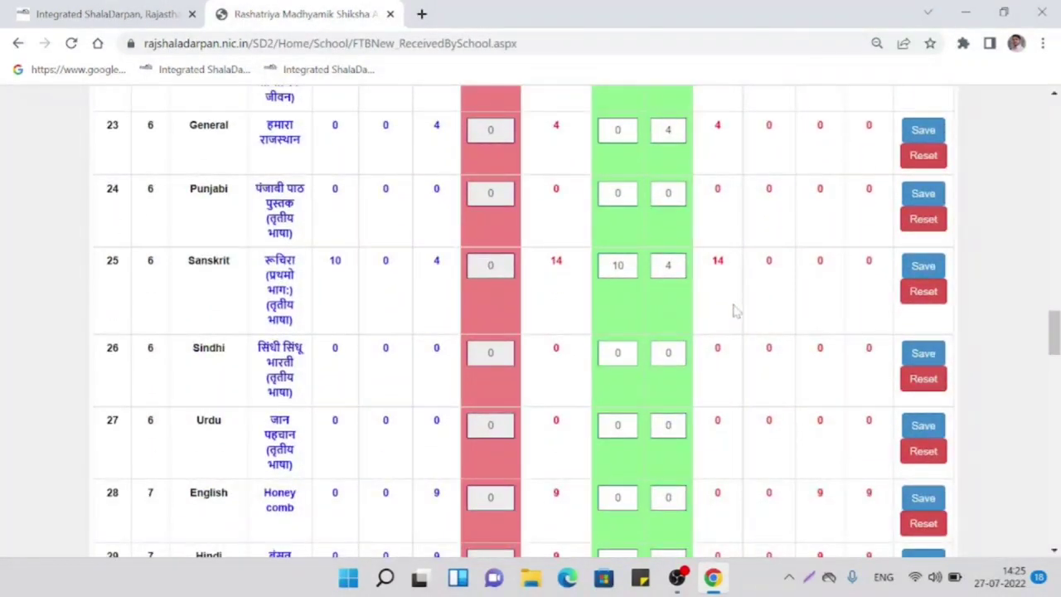
scroll(722, 312, down, 3)
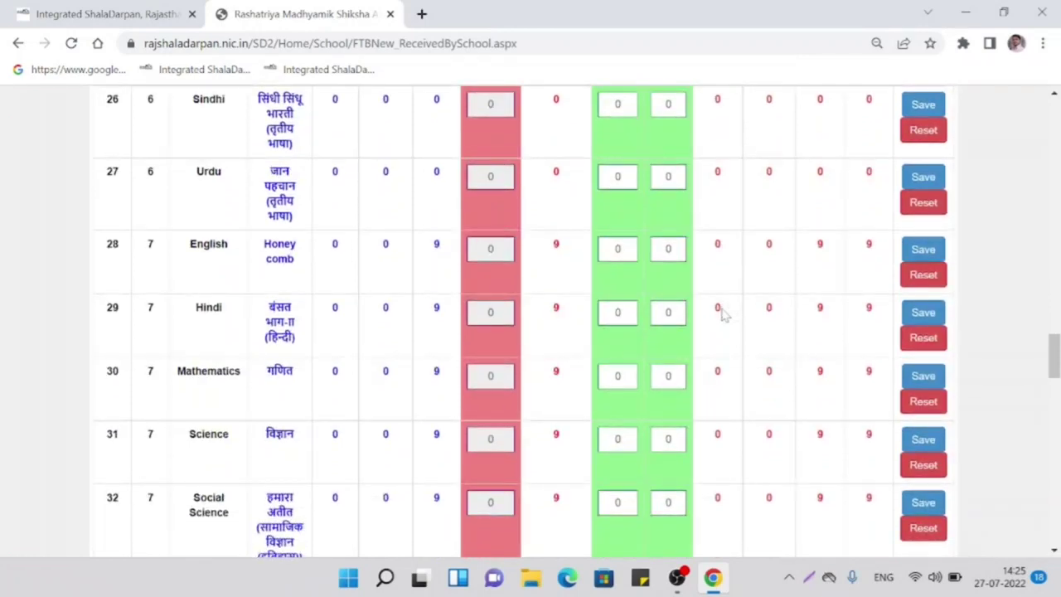
scroll(722, 312, up, 1)
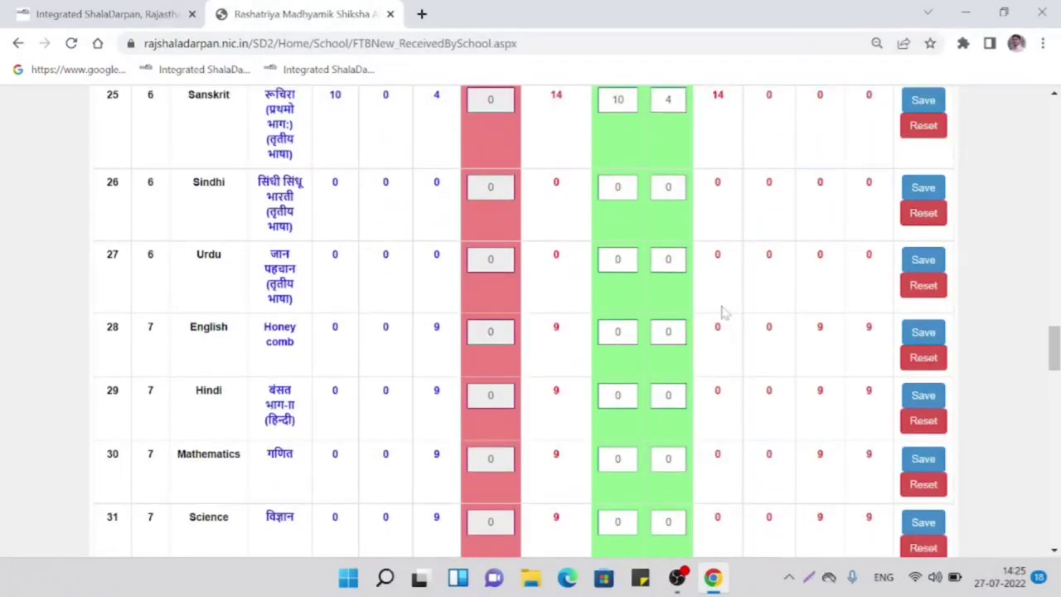
scroll(722, 310, up, 3)
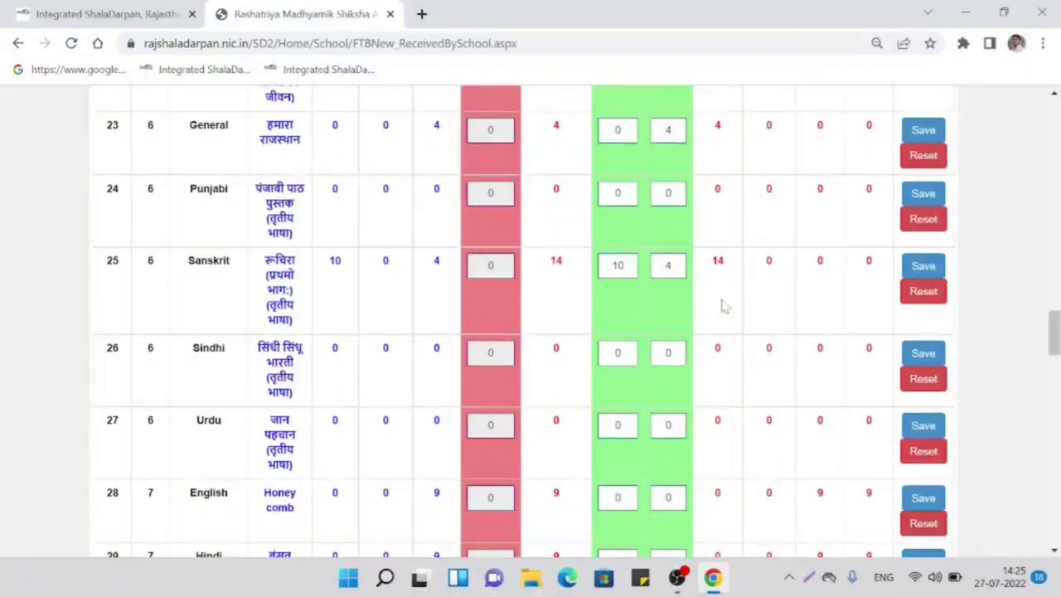
scroll(722, 305, down, 2)
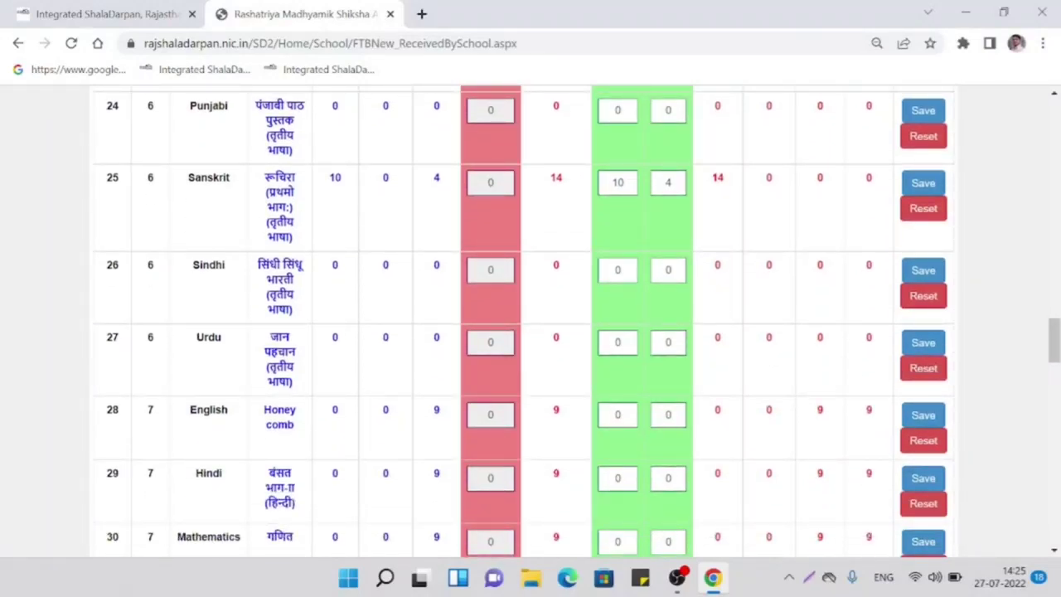
click(670, 414)
click(914, 422)
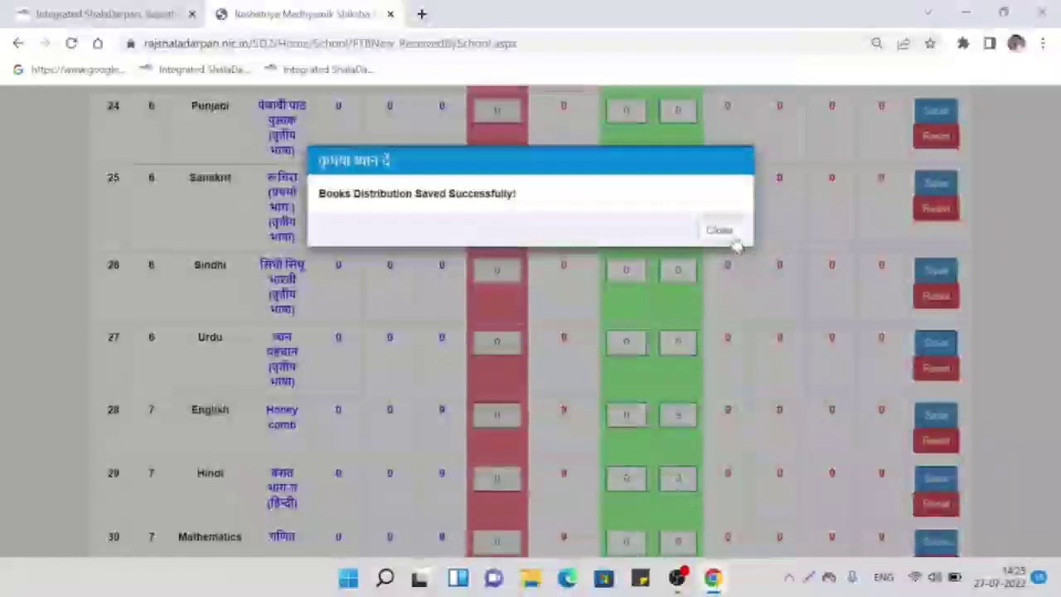
click(727, 231)
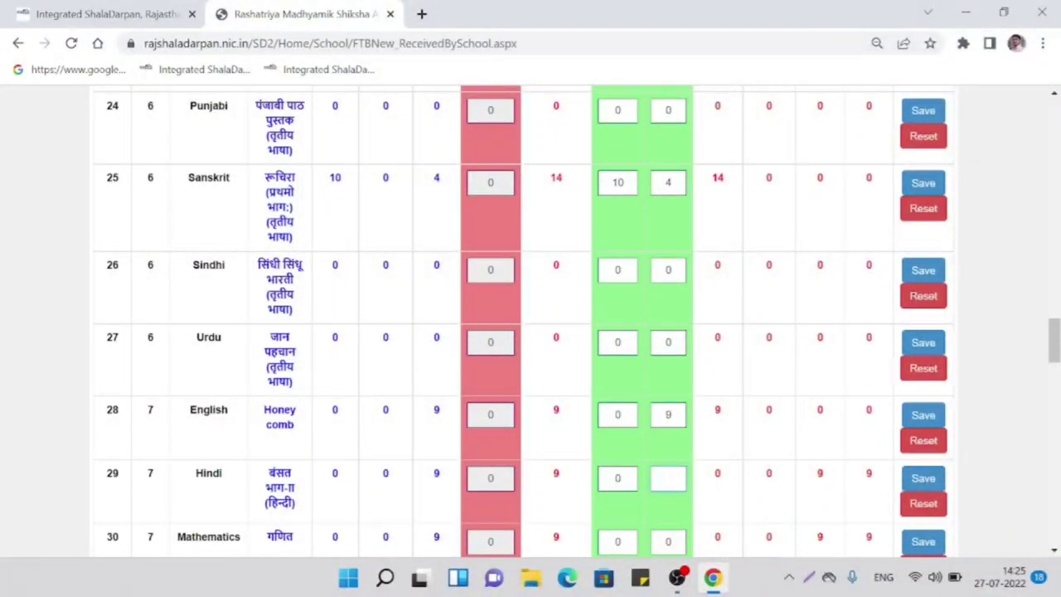
Set the distributed returned old books (D2) to 9 for the class 7 Hindi and Mathematics books, saving each row
click(925, 478)
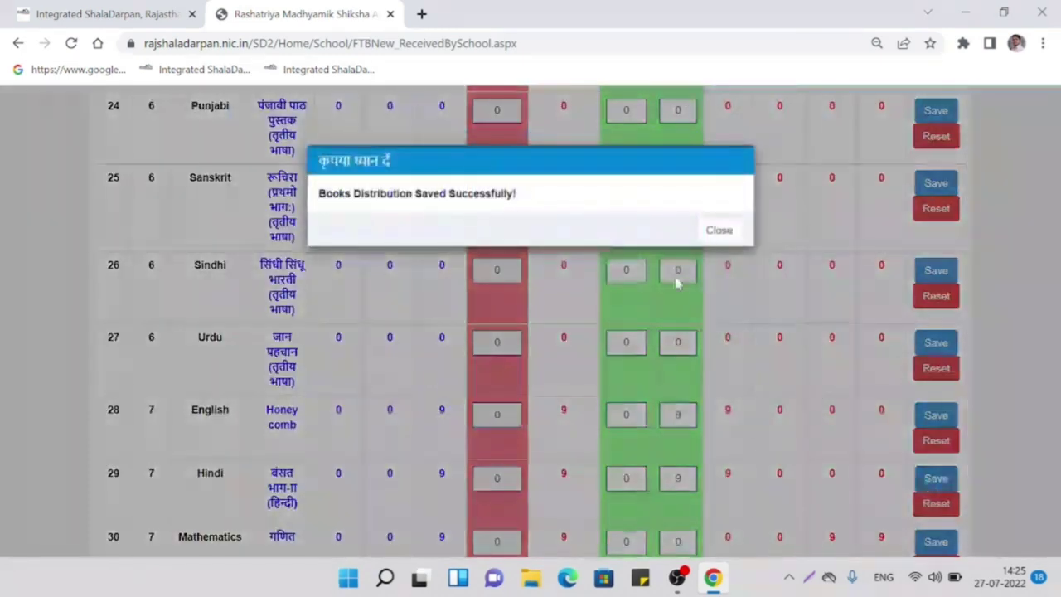
click(715, 230)
scroll(711, 240, down, 2)
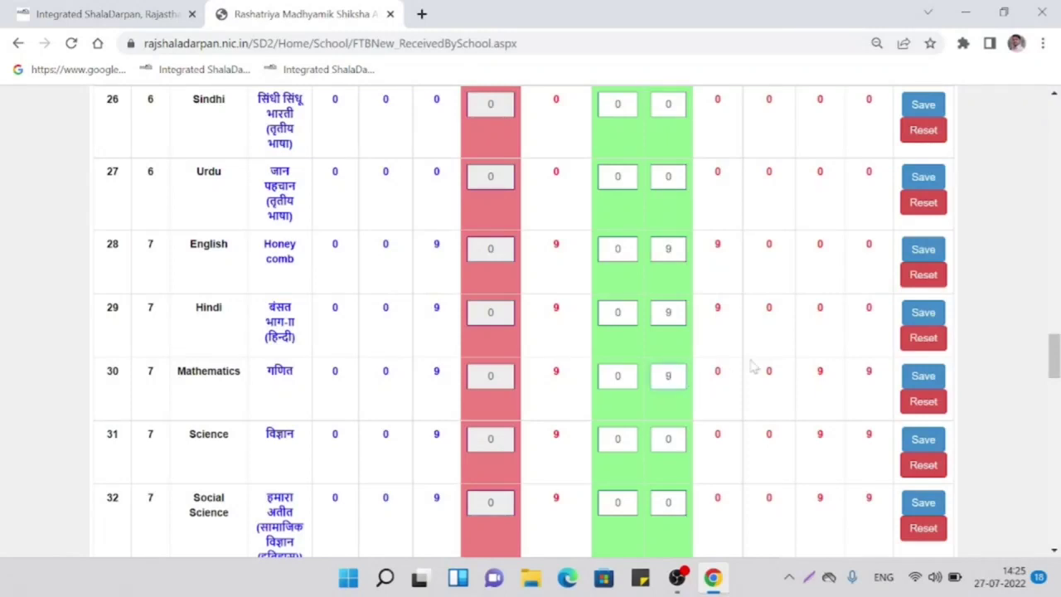
click(919, 376)
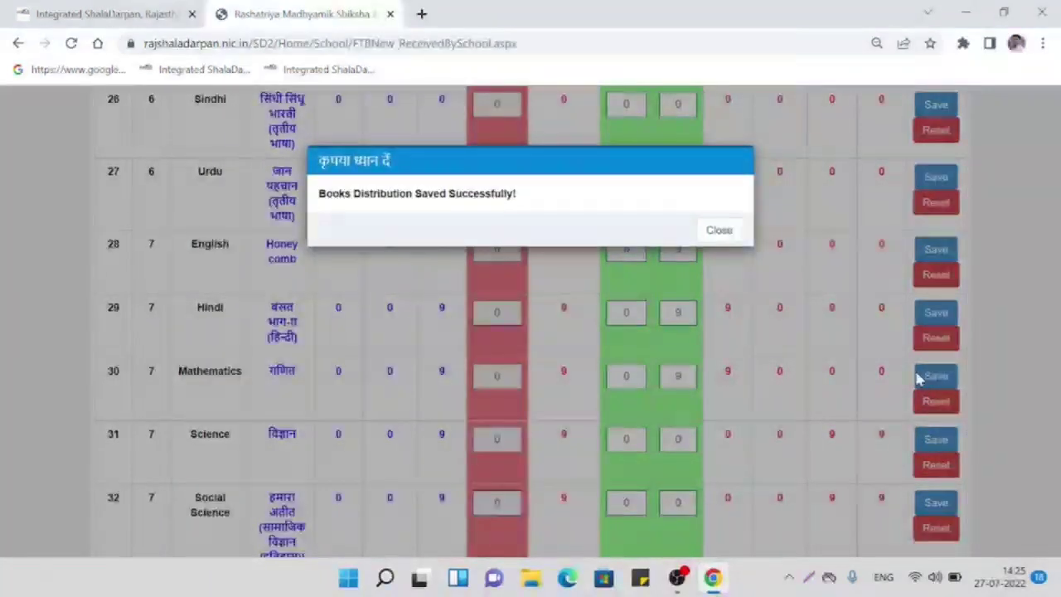
click(720, 230)
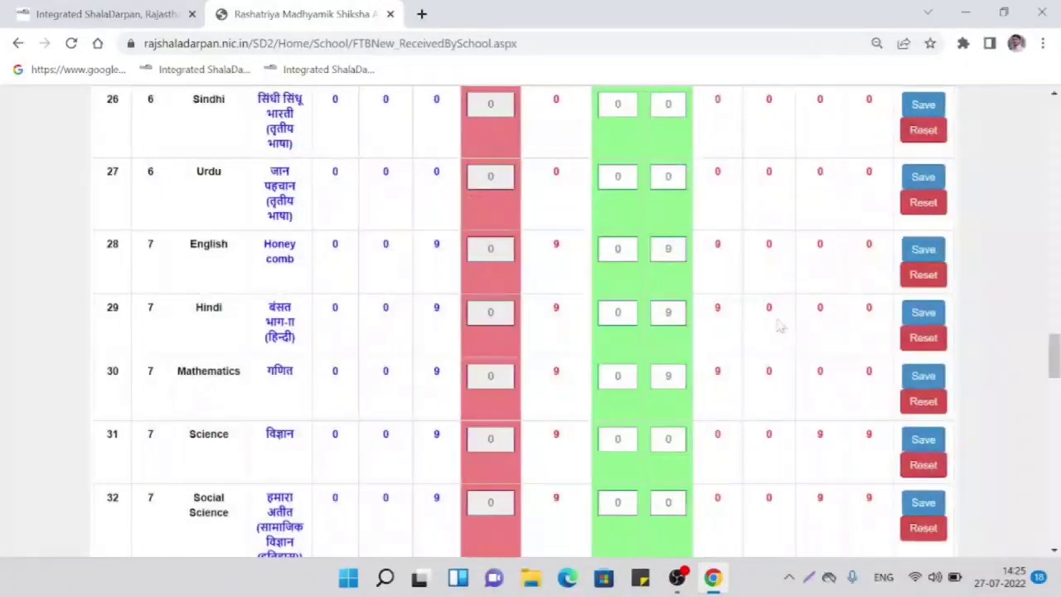
Set the distributed returned old books (D2) to 9 for the class 7 Science book विज्ञान and save that row
scroll(779, 326, down, 1)
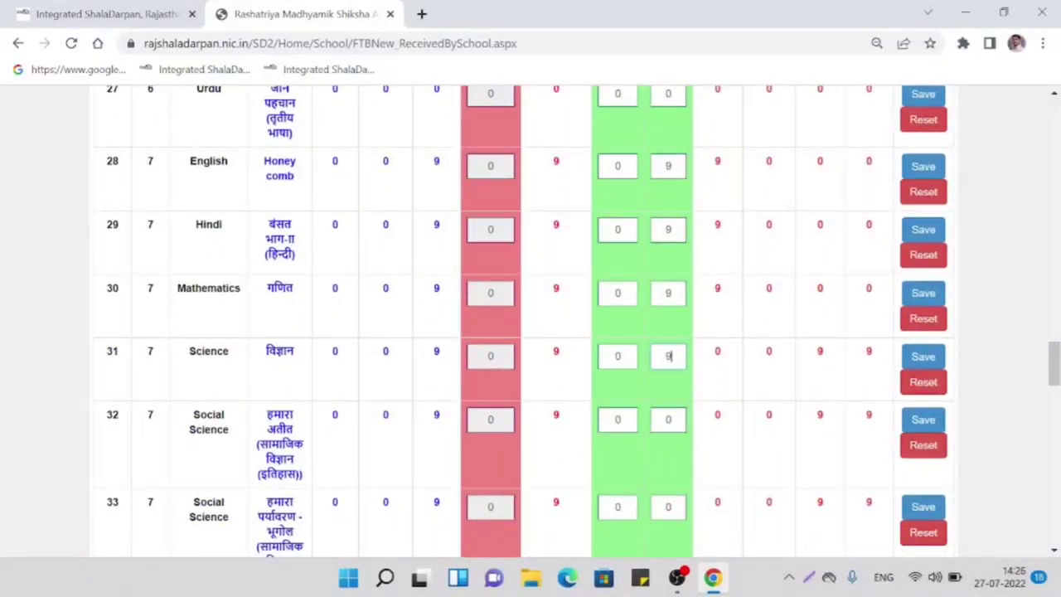
click(923, 357)
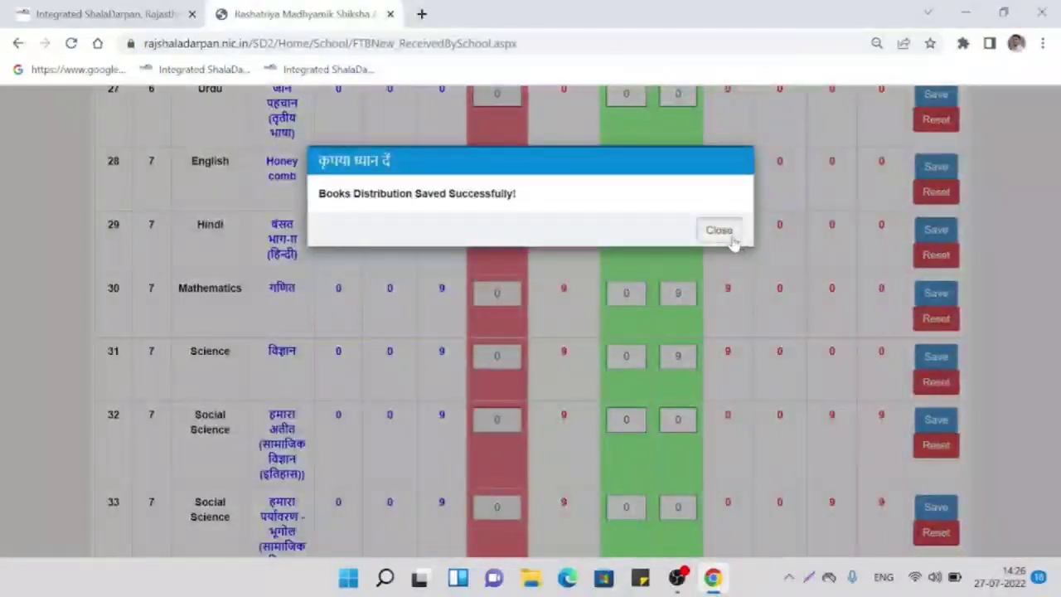
click(732, 232)
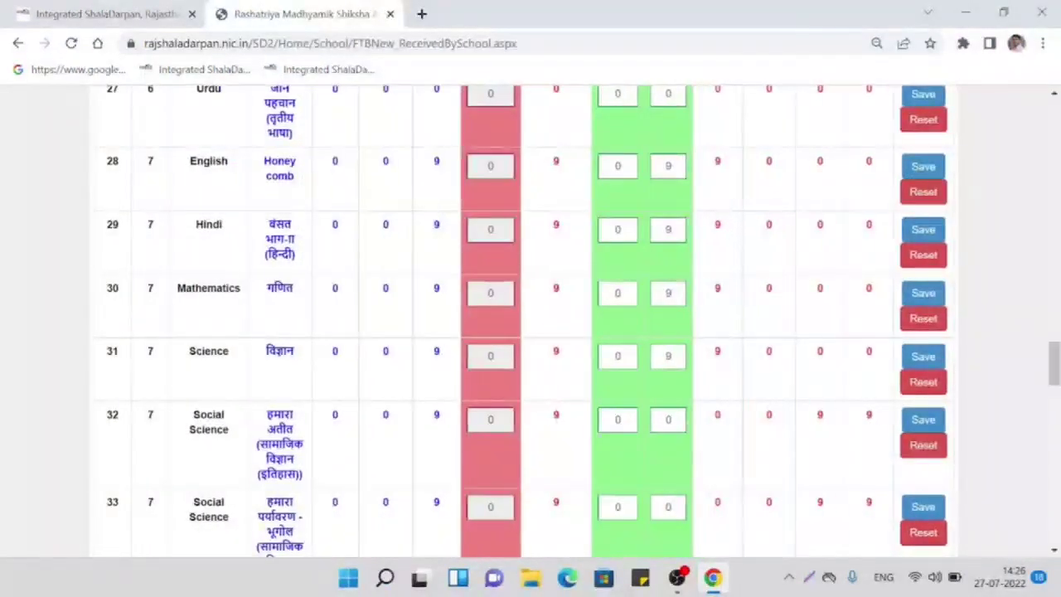
Set the distributed returned old books (D2) to 9 for the class 7 Social Science books हमारा अतीत and हमारा पर्यावरण - भूगोल, saving each row
scroll(770, 302, down, 2)
click(669, 254)
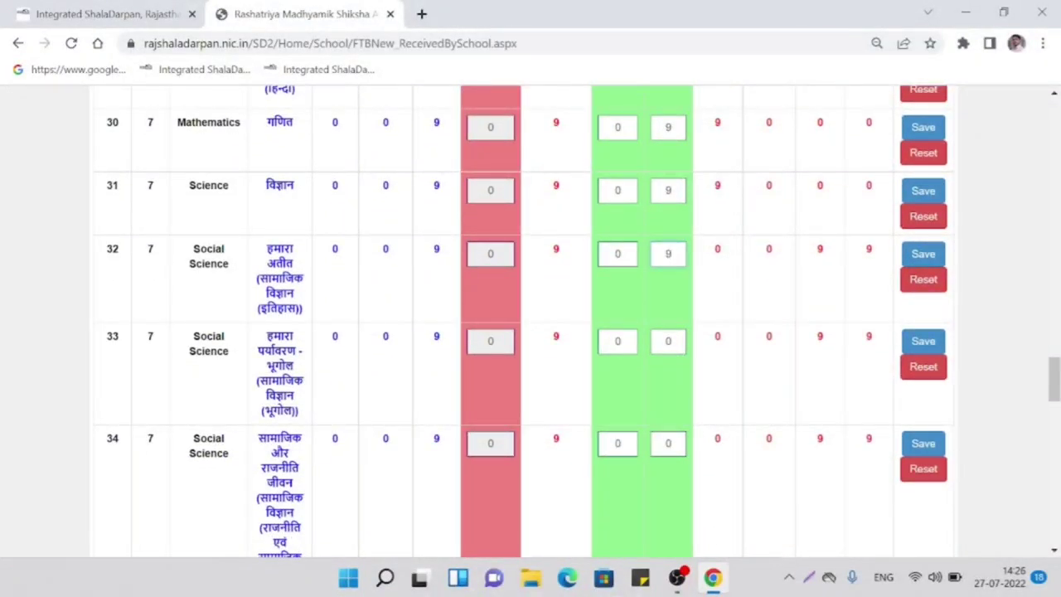
text(9)
click(916, 256)
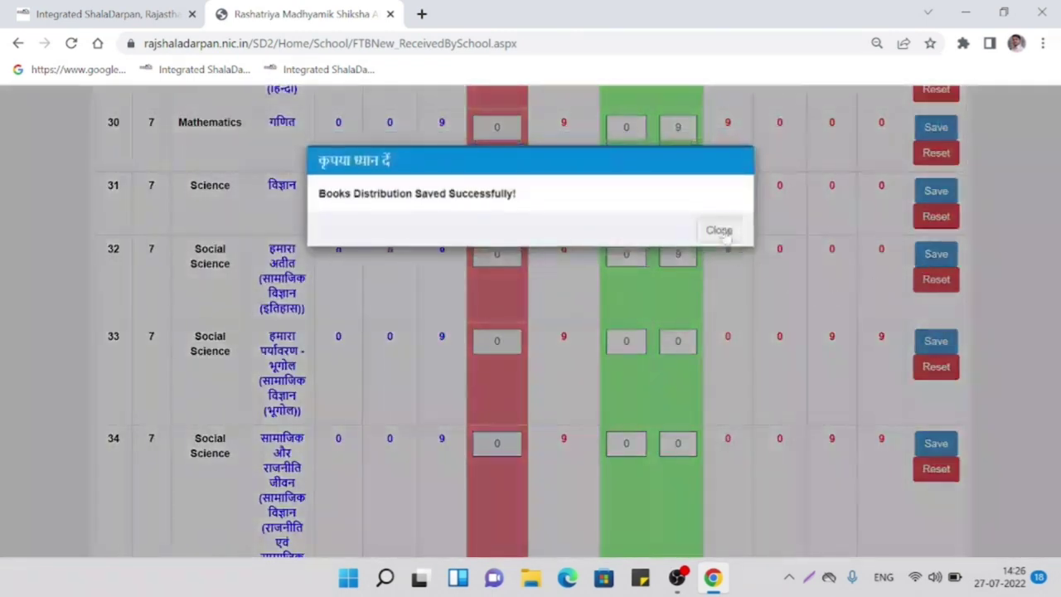
click(721, 234)
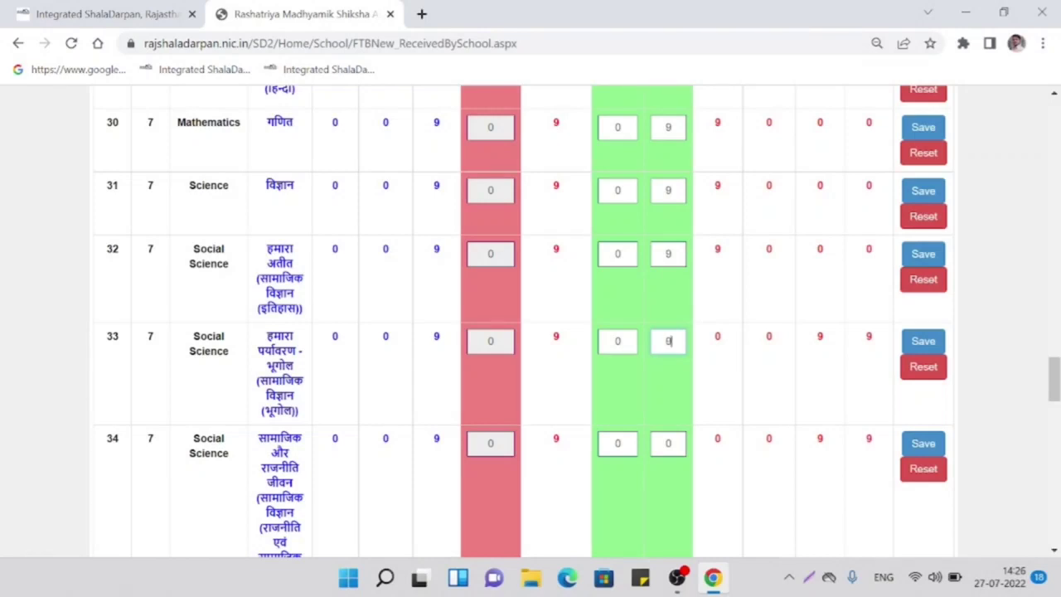
click(911, 346)
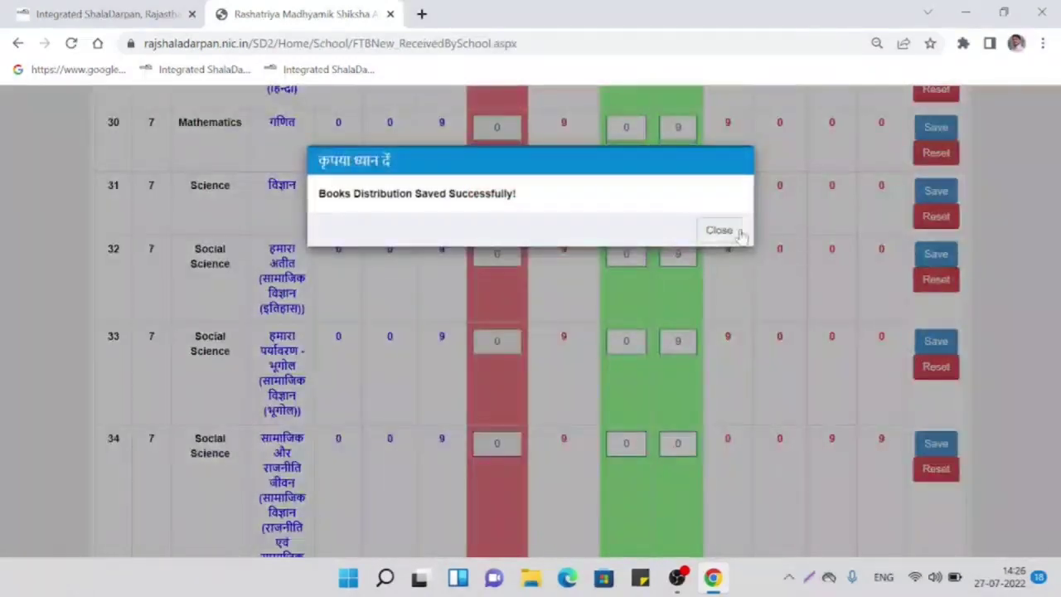
click(728, 229)
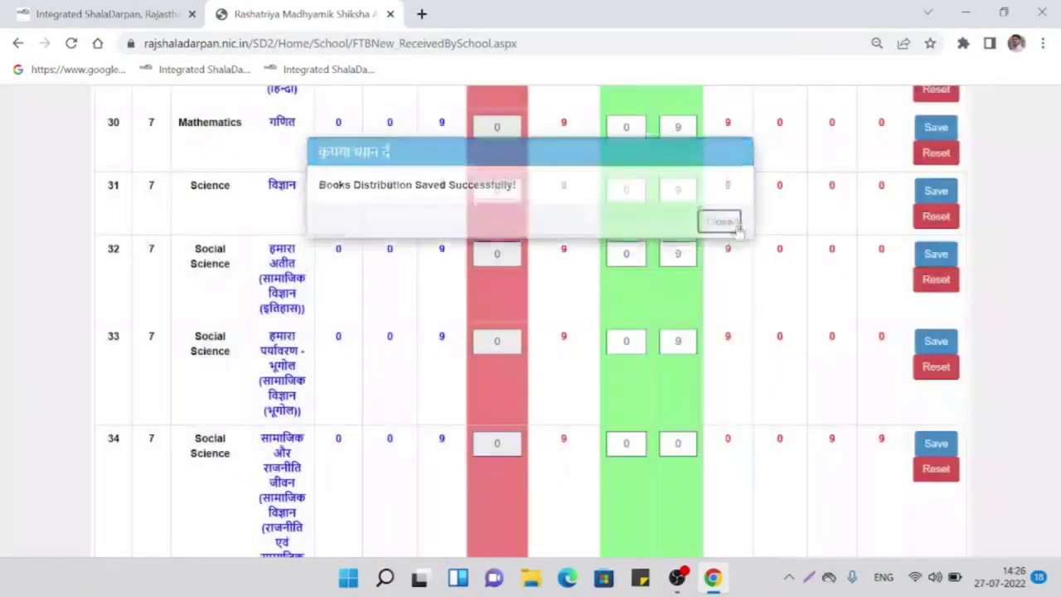
Set the distributed returned old books (D2) to 9 for the class 7 book सामाजिक और राजनीति जीवन and save that row
scroll(762, 389, down, 1)
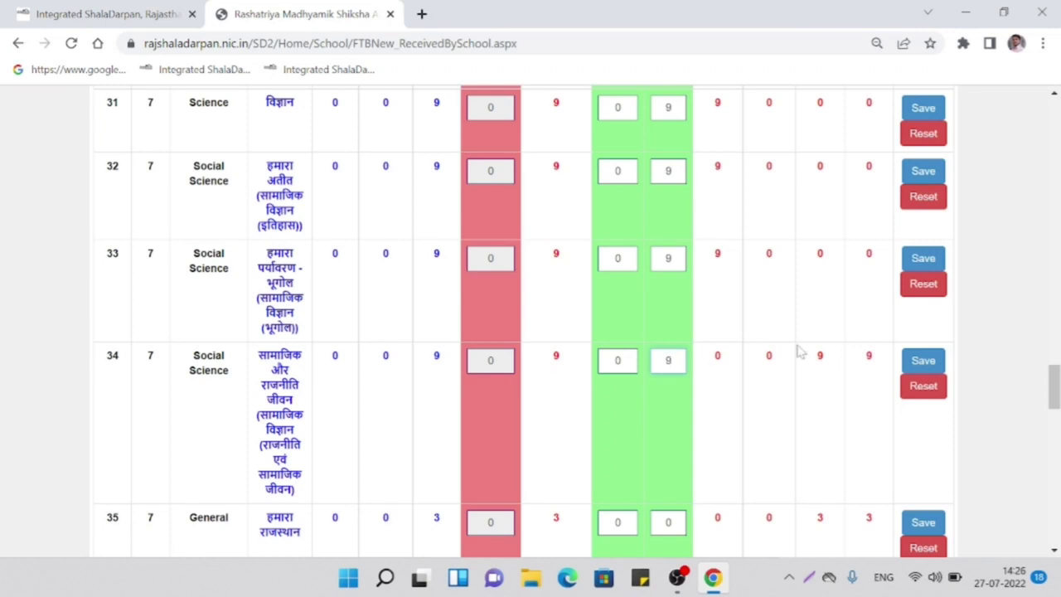
click(919, 361)
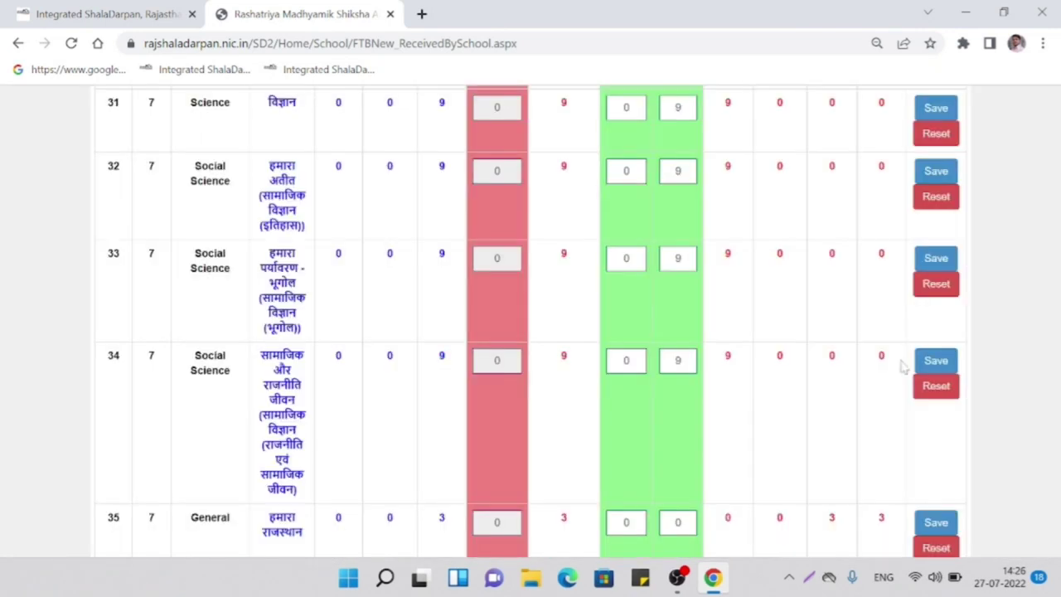
click(717, 229)
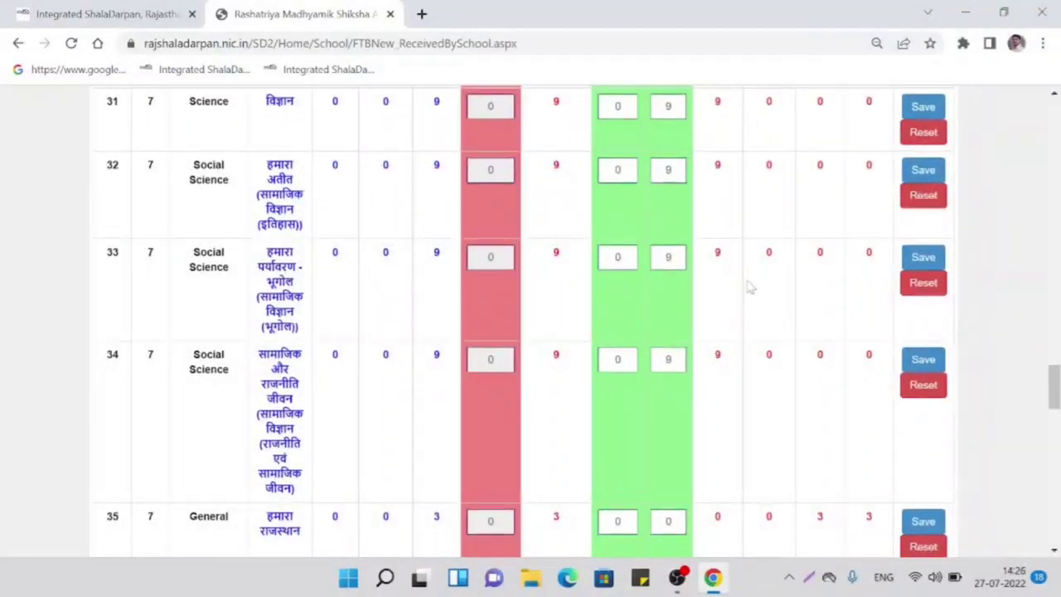
Set the distributed returned old books (D2) to 3 for the class 7 book हमारा राजस्थान and save that row
scroll(748, 288, down, 2)
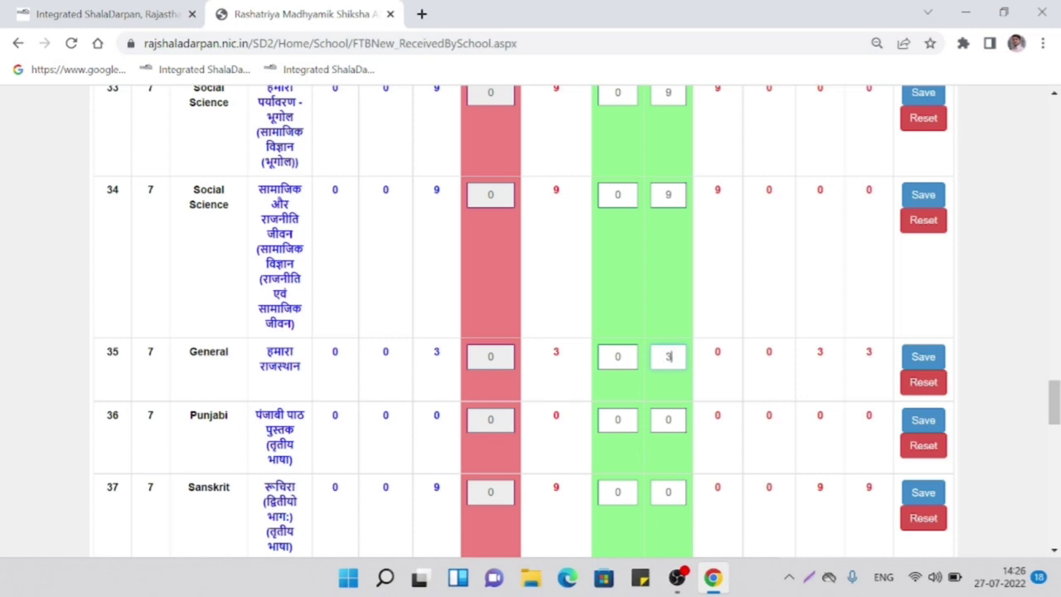
click(918, 362)
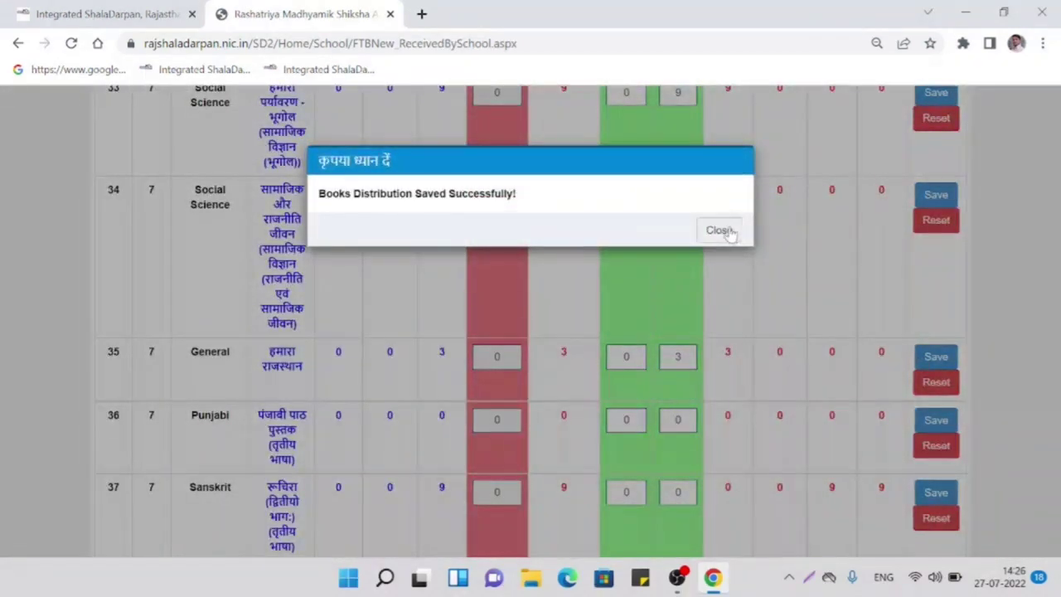
click(719, 229)
Set the distributed returned old books (D2) to 9 for the class 7 Sanskrit book रूचिरा and save that row
scroll(736, 240, down, 1)
scroll(735, 242, down, 2)
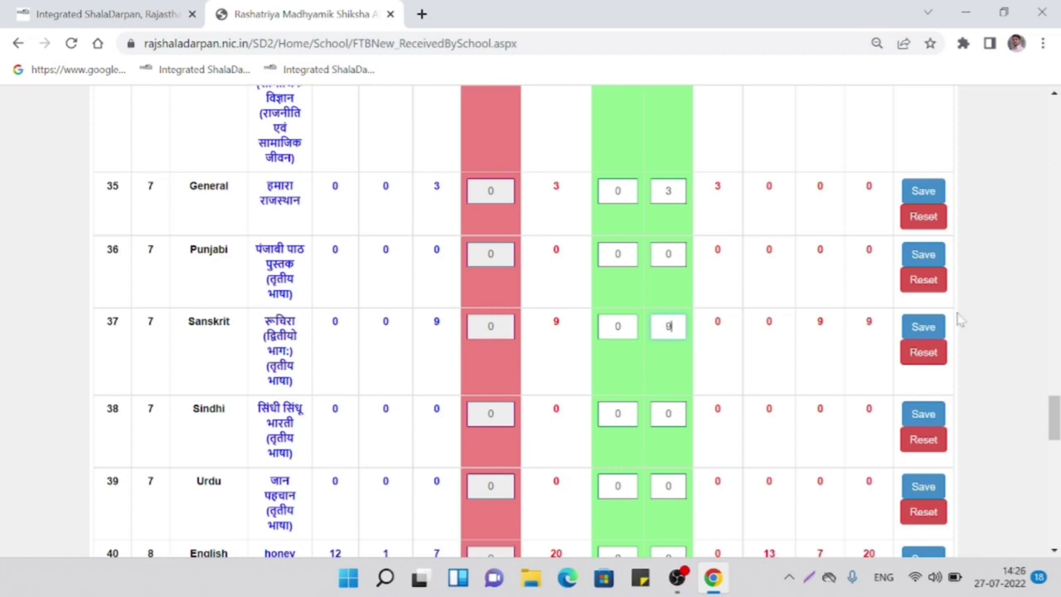
click(935, 329)
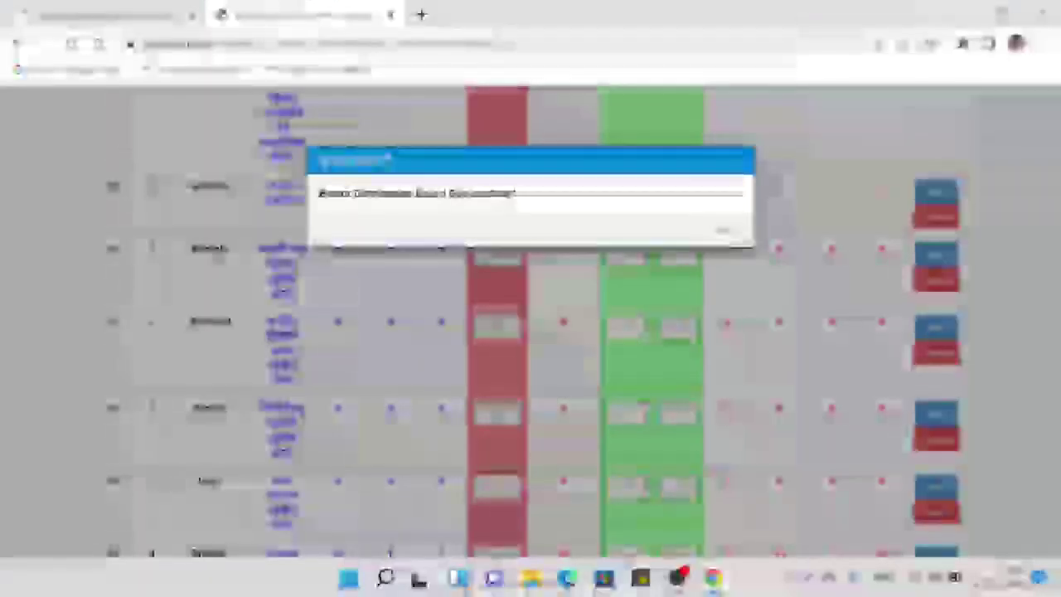
click(719, 229)
Review the class 8 book counts, the column headings and the distribution entries in the lower-class and class 7 rows
scroll(719, 290, down, 2)
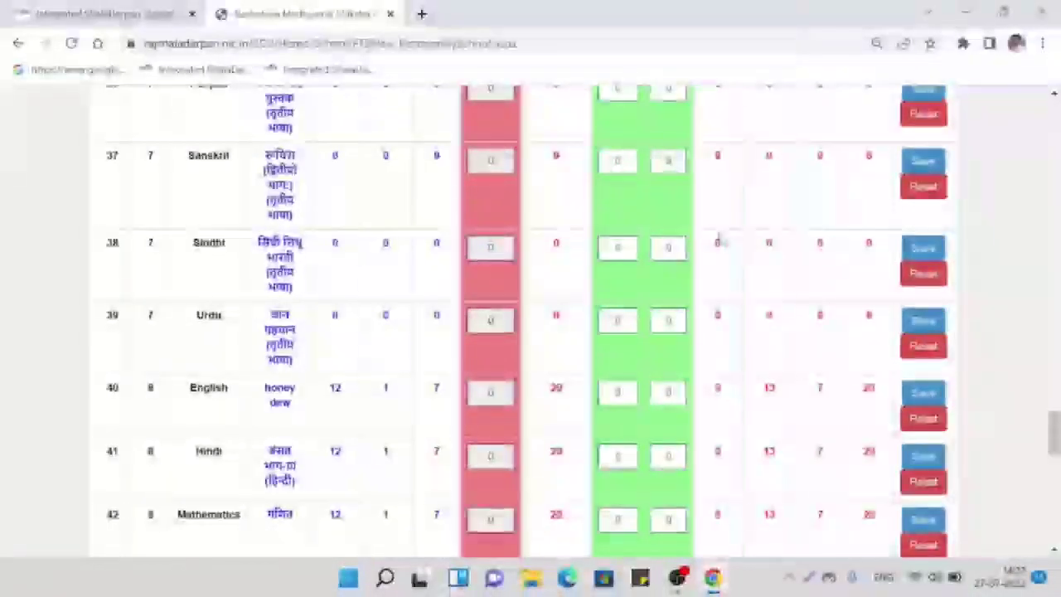
scroll(718, 236, down, 1)
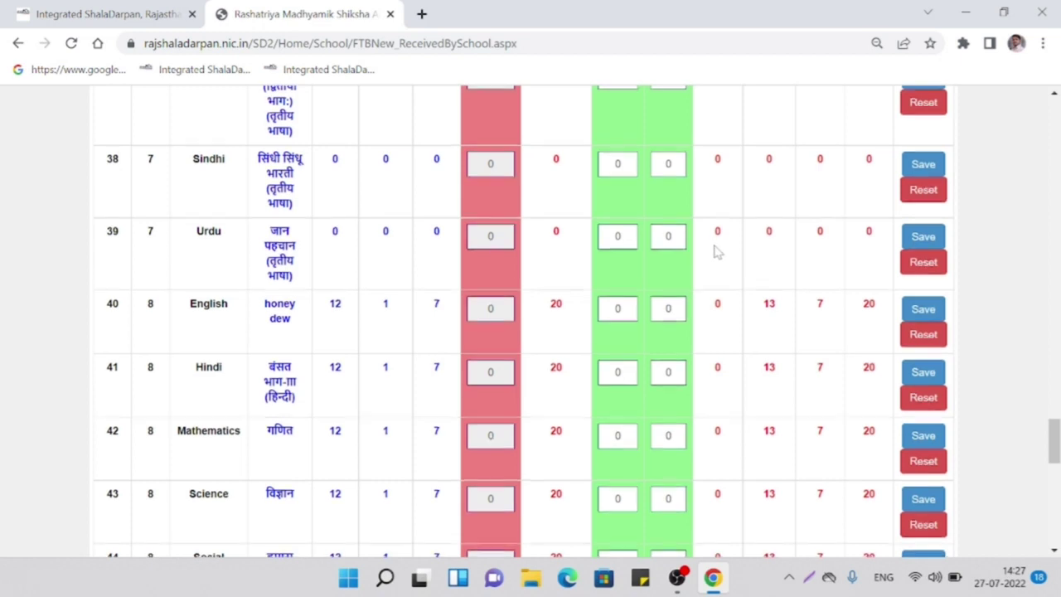
scroll(718, 253, down, 1)
scroll(719, 253, up, 5)
scroll(719, 253, up, 20)
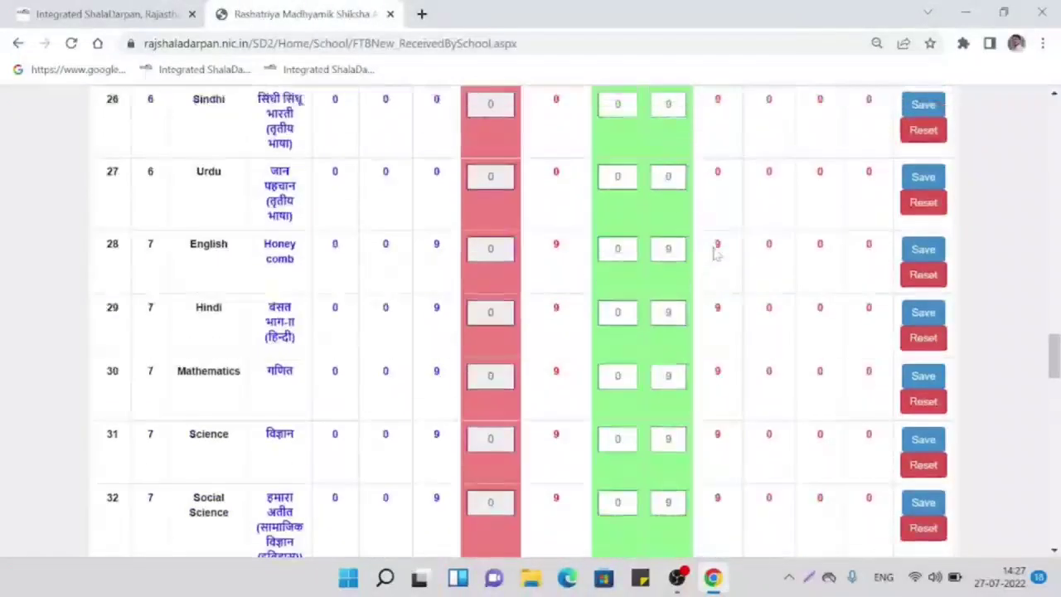
scroll(711, 263, up, 5)
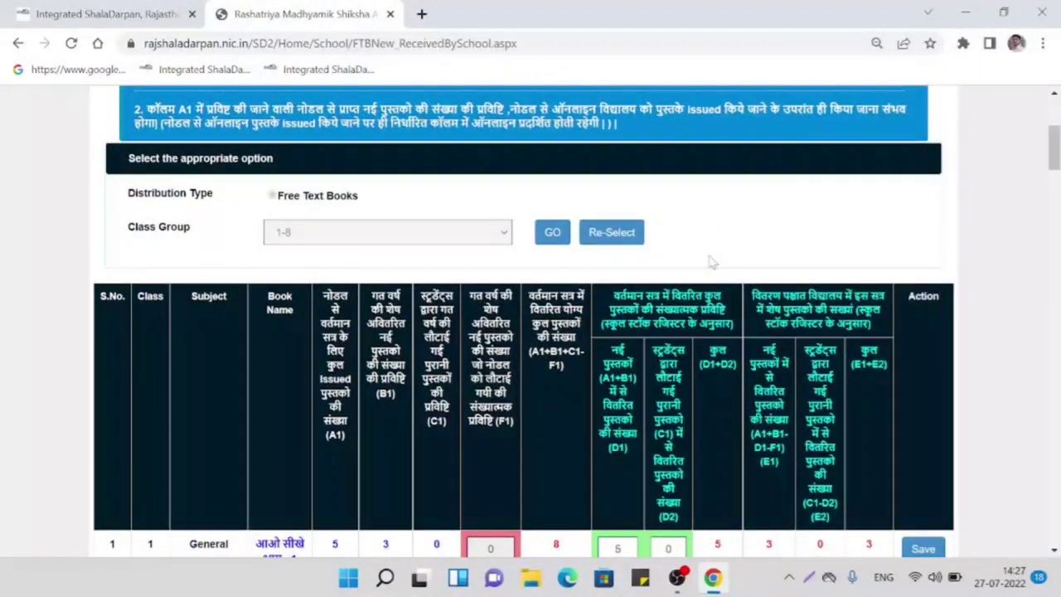
scroll(711, 264, down, 20)
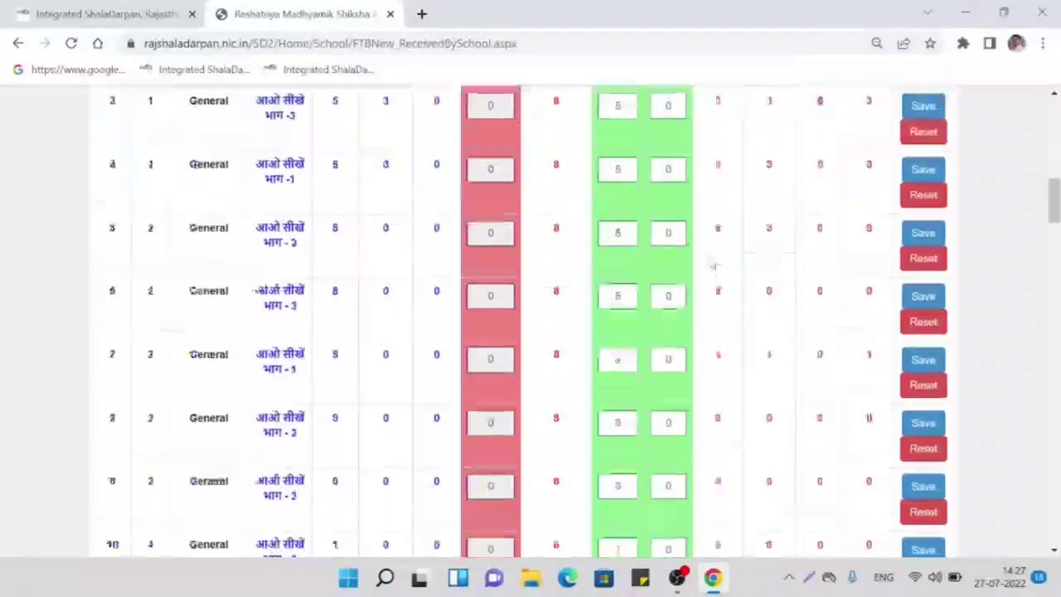
scroll(711, 264, down, 12)
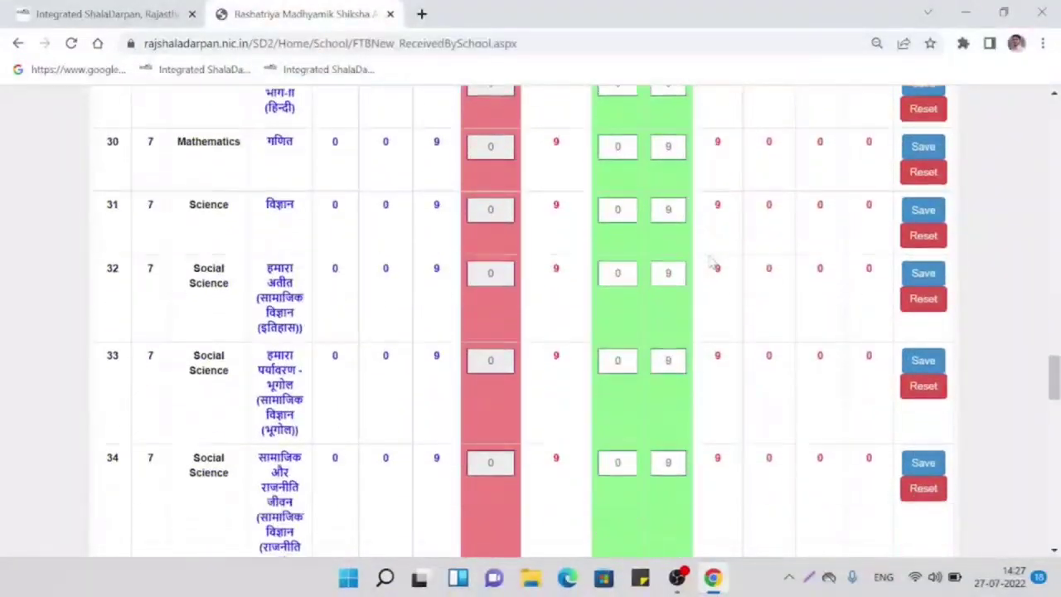
scroll(703, 292, down, 6)
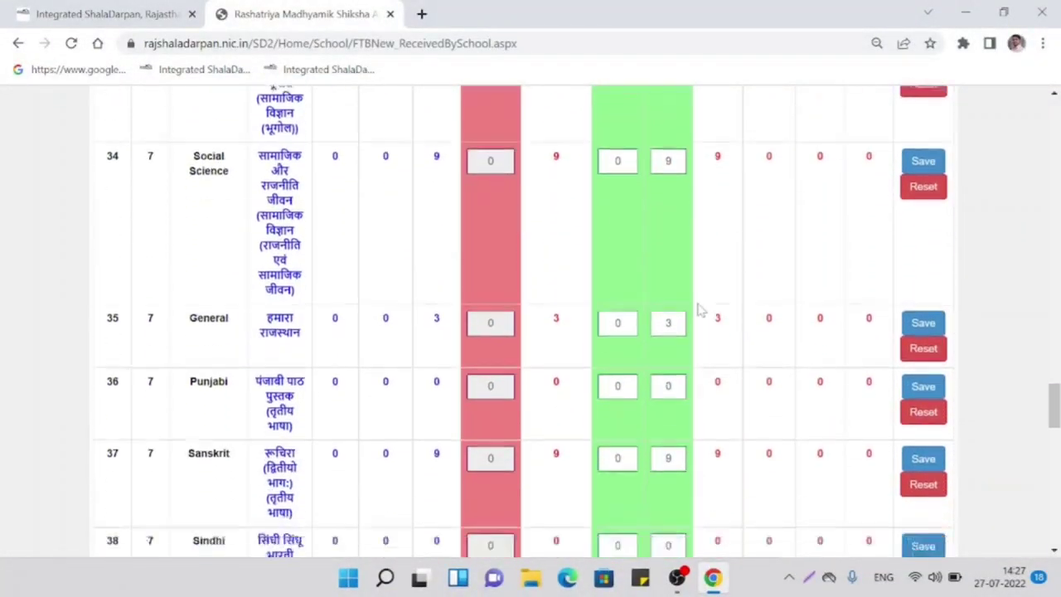
Set the two distributed book counts to 12 and 7 (D2) for the class 8 English honey dew and Hindi books, saving each row
scroll(698, 309, down, 1)
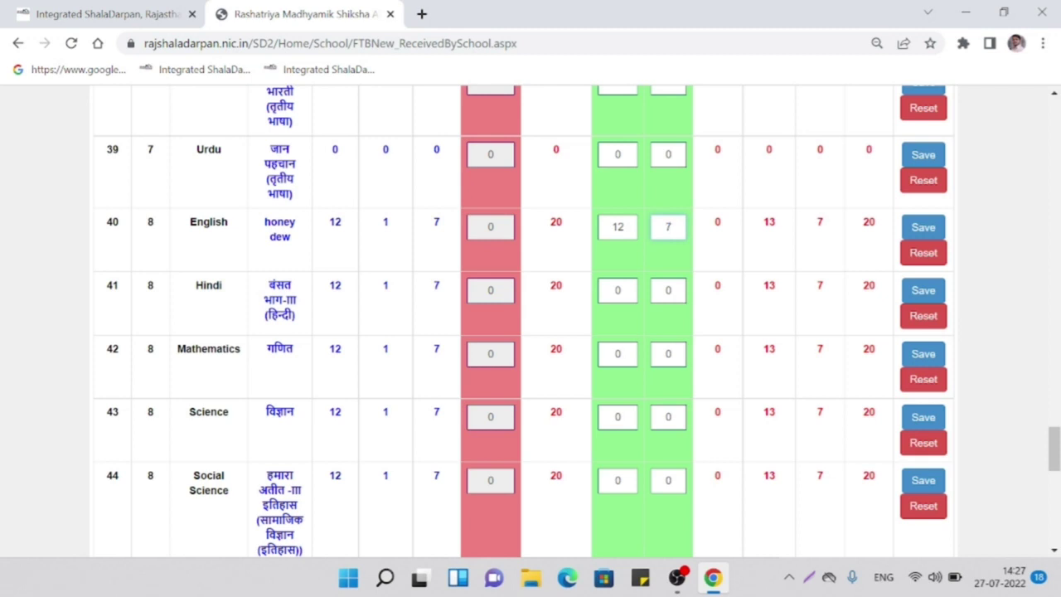
click(918, 229)
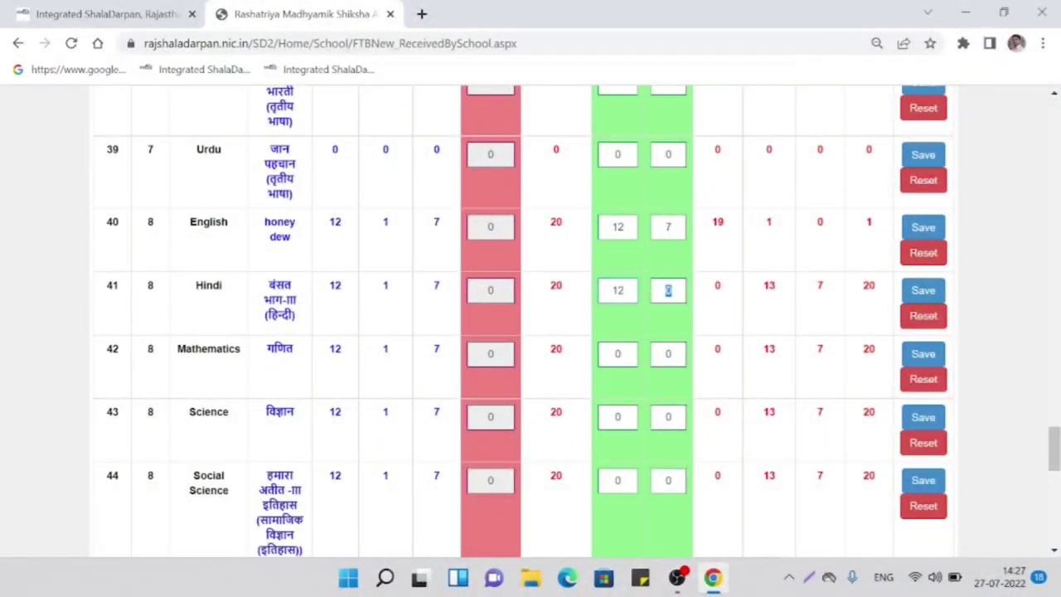
text(7)
click(917, 289)
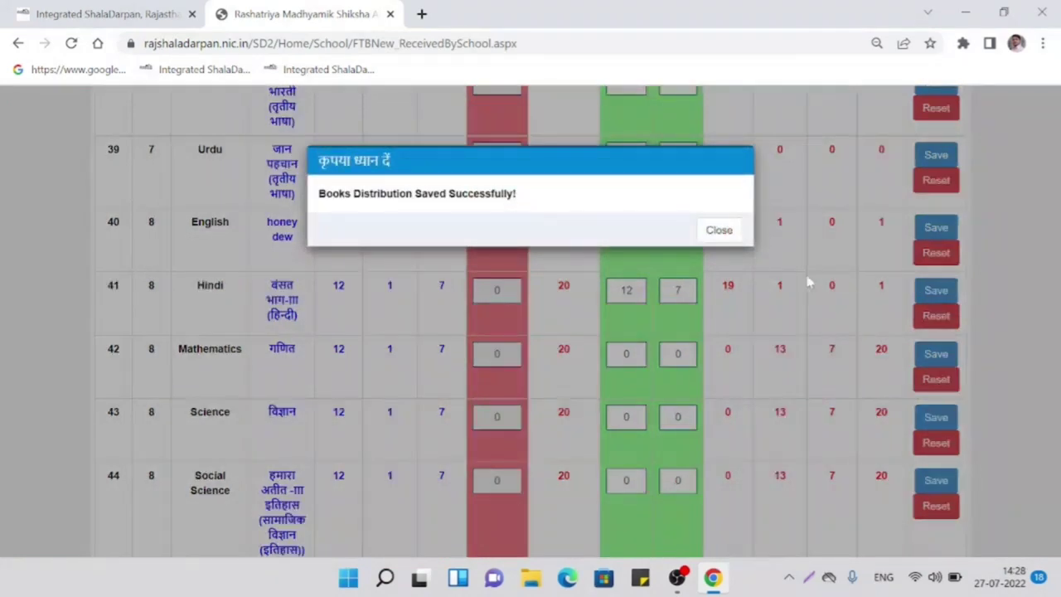
click(718, 231)
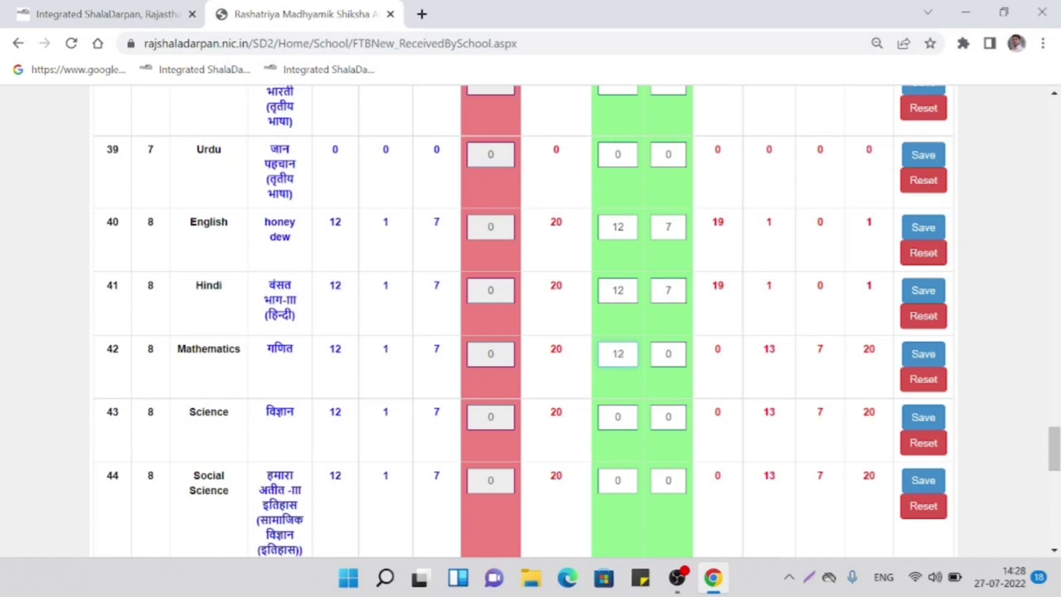
Set the two distributed book counts to 12 and 7 (D2) for the class 8 Mathematics book गणित and save that row
key(Tab)
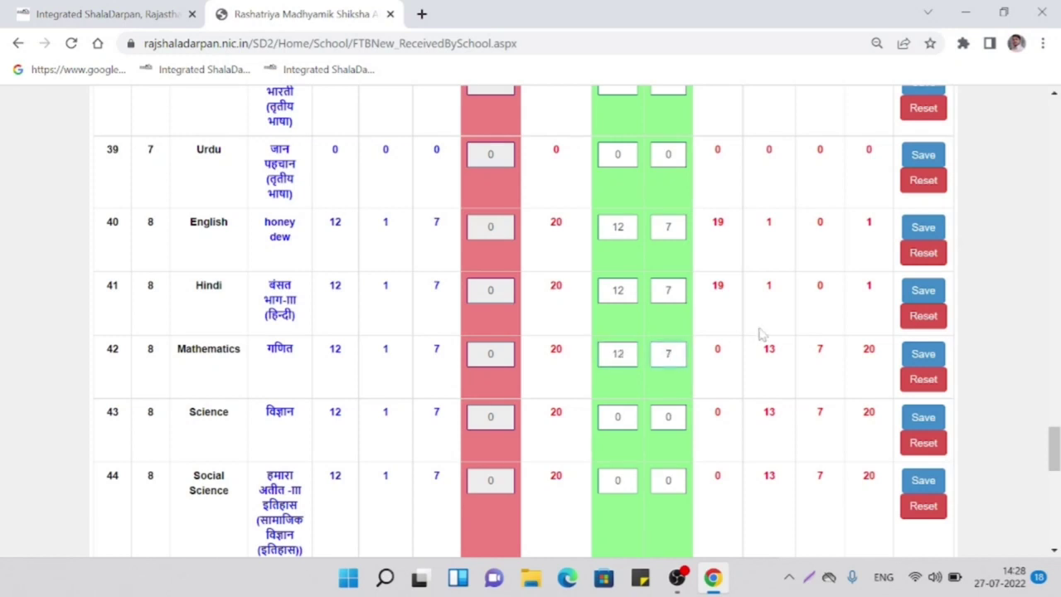
click(924, 357)
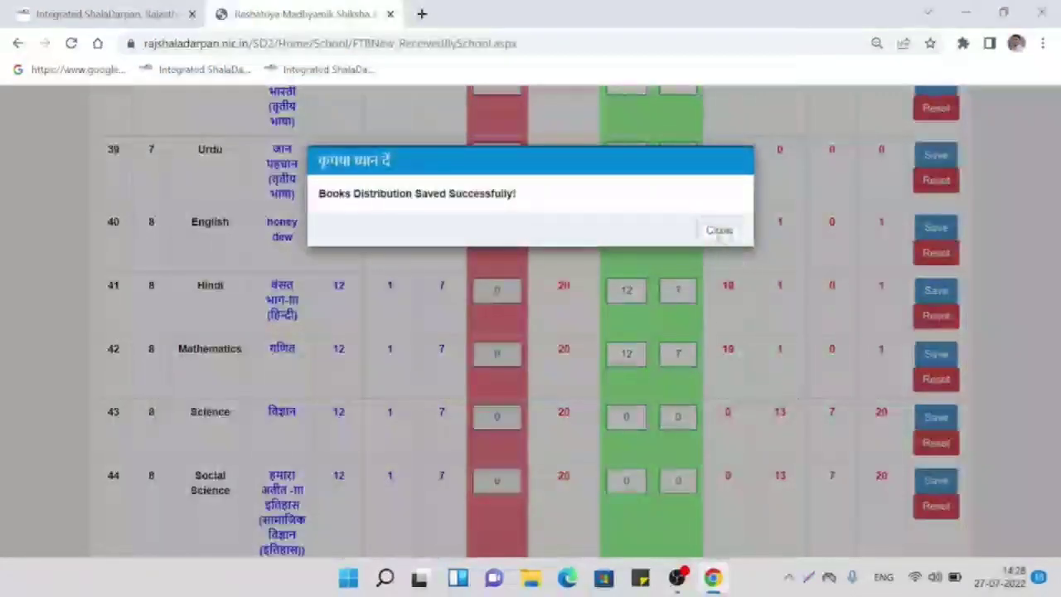
click(716, 228)
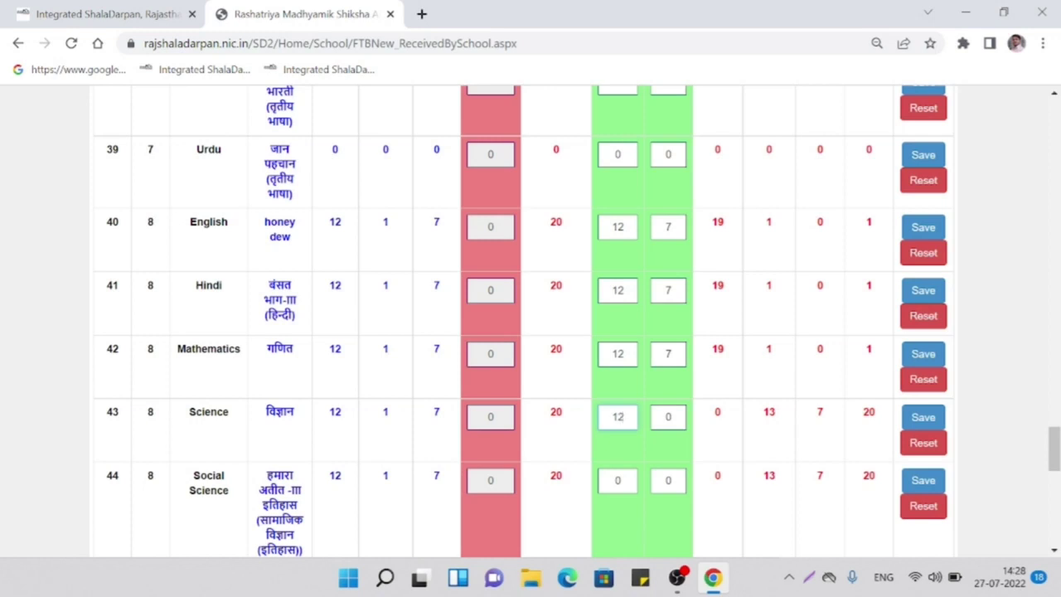
Set the two distributed book counts to 12 and 7 (D2) for the class 8 Science book विज्ञान and save that row
text(12)
key(Tab)
text(7)
click(923, 417)
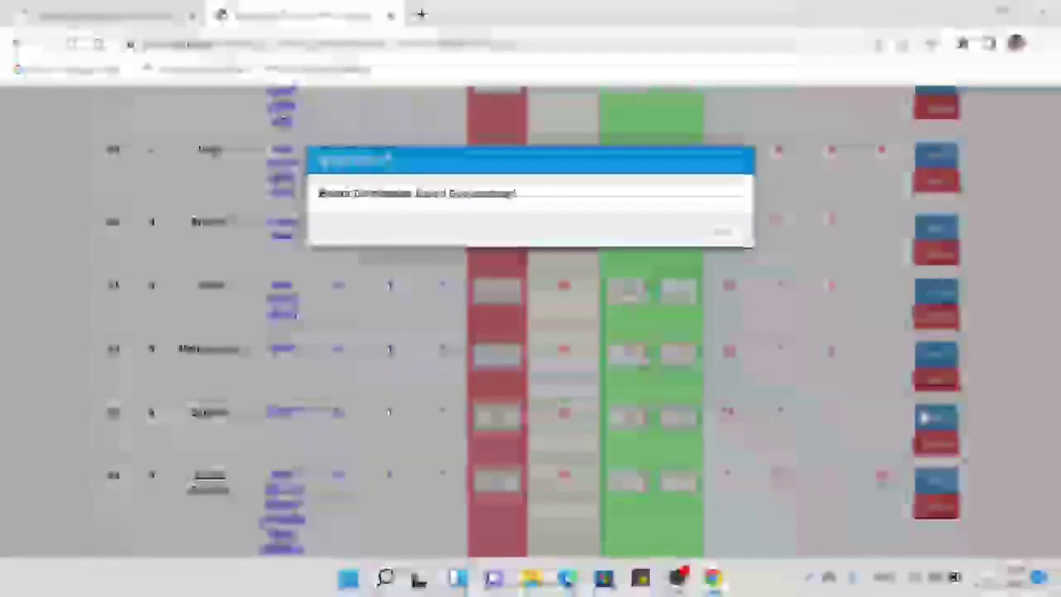
click(723, 232)
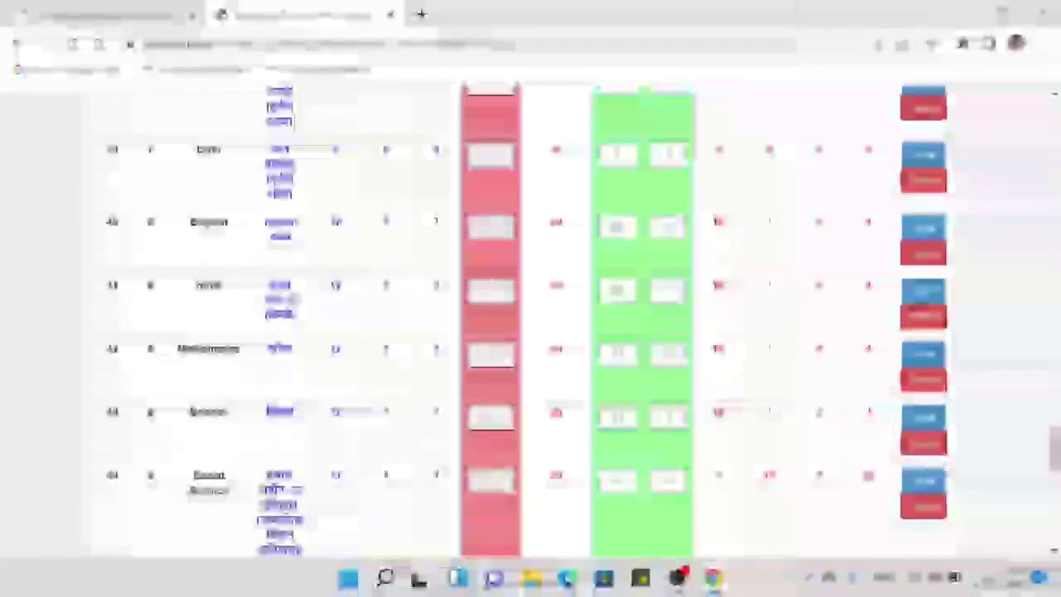
Set the two distributed book counts to 12 and 7 (D2) for the class 8 history book हमारा अतीत-III and save that row
scroll(531, 323, down, 2)
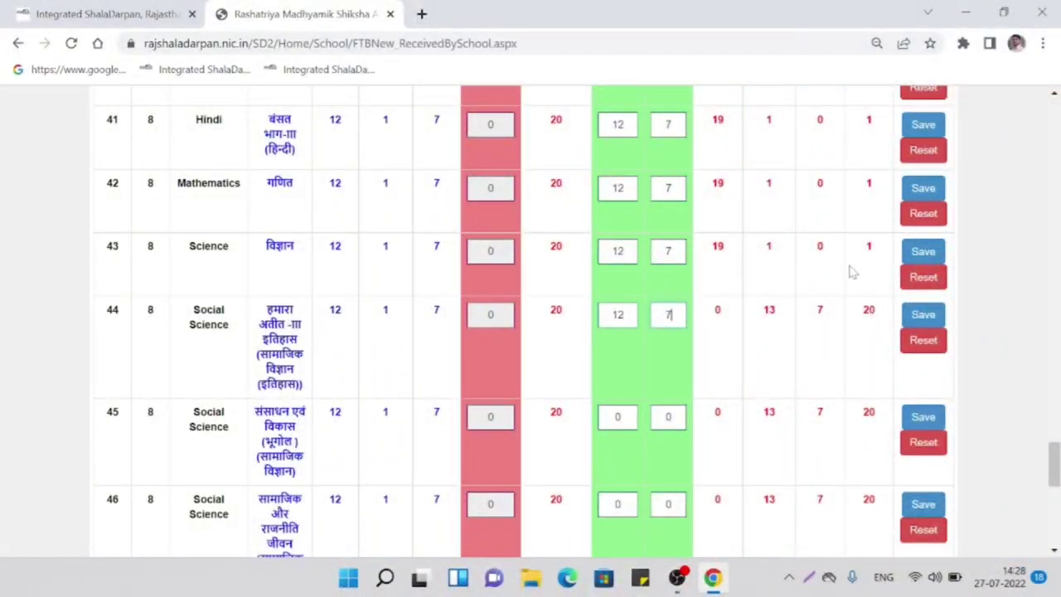
click(915, 317)
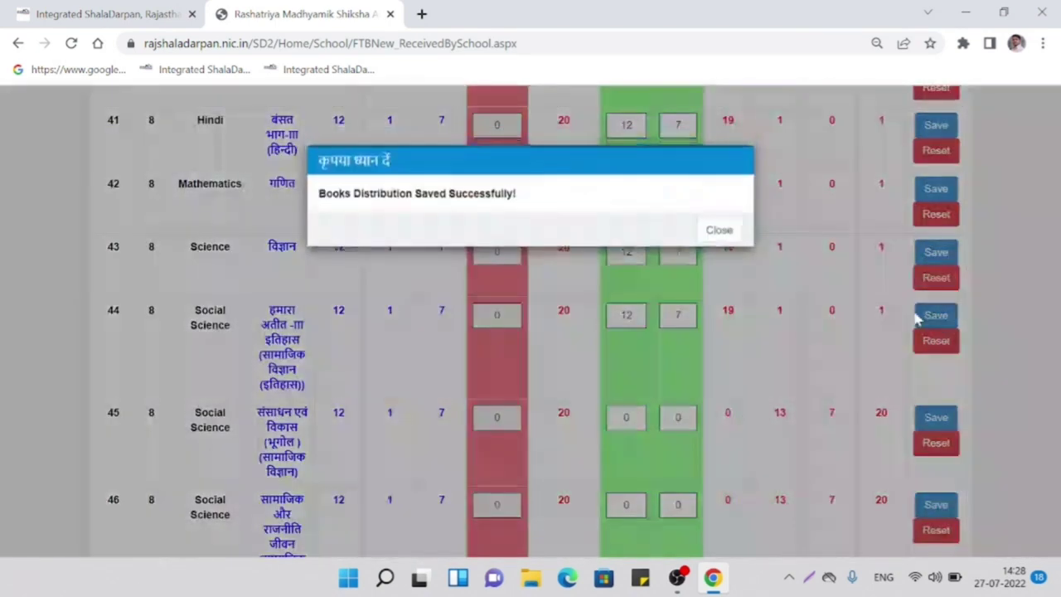
click(737, 235)
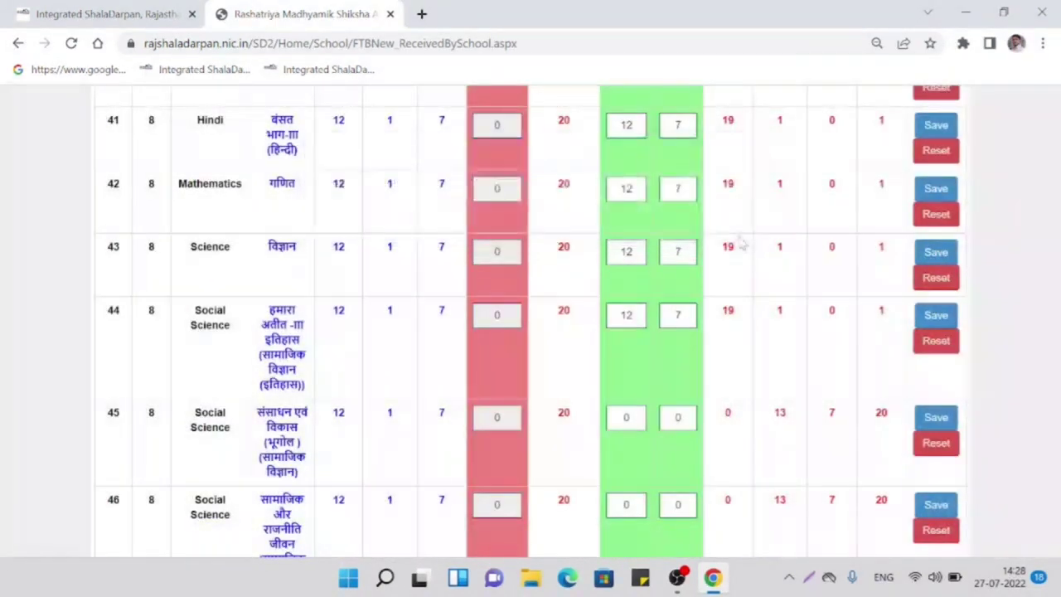
Set the two distributed book counts to 12 and 7 (D2) for the class 8 geography book संसाधन एवं विकास and save that row
scroll(705, 324, down, 2)
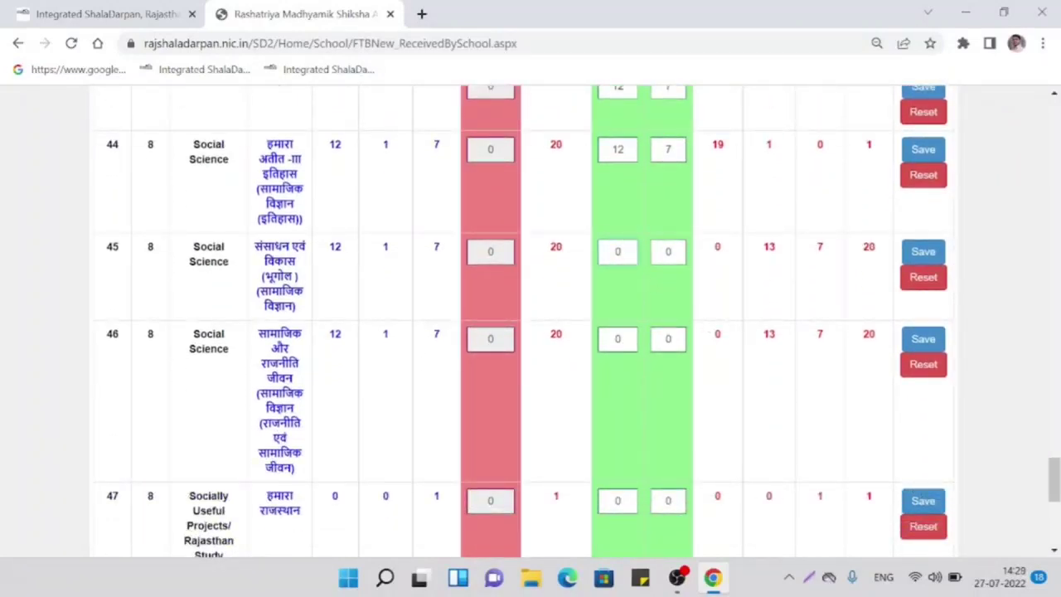
key(Tab)
text(7)
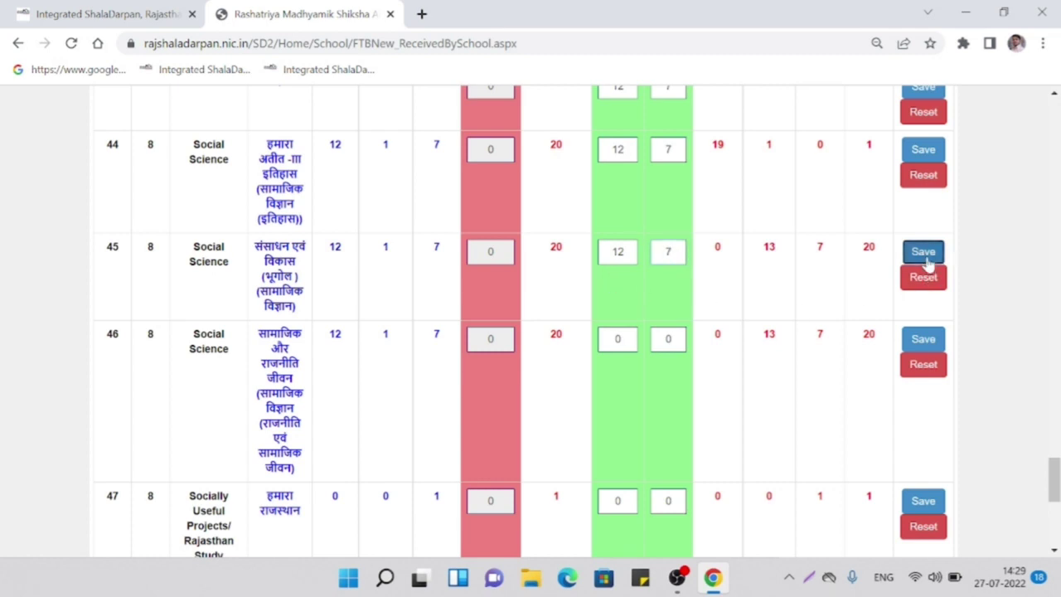
click(925, 255)
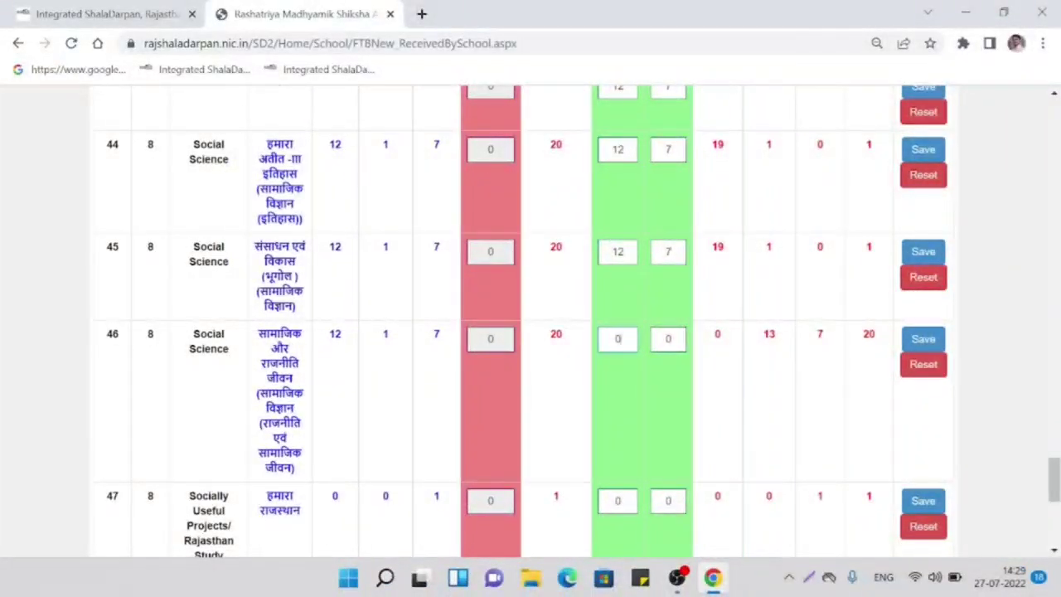
Set the two distributed book counts to 12 and 7 (D2) for the class 8 book सामाजिक और राजनीति जीवन and save that row
key(Tab)
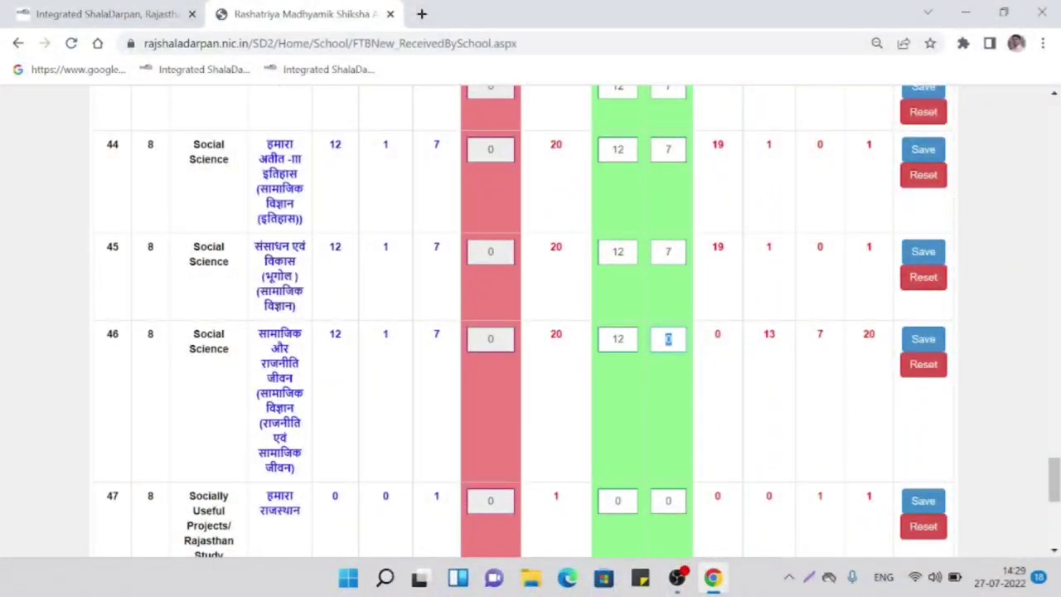
click(929, 348)
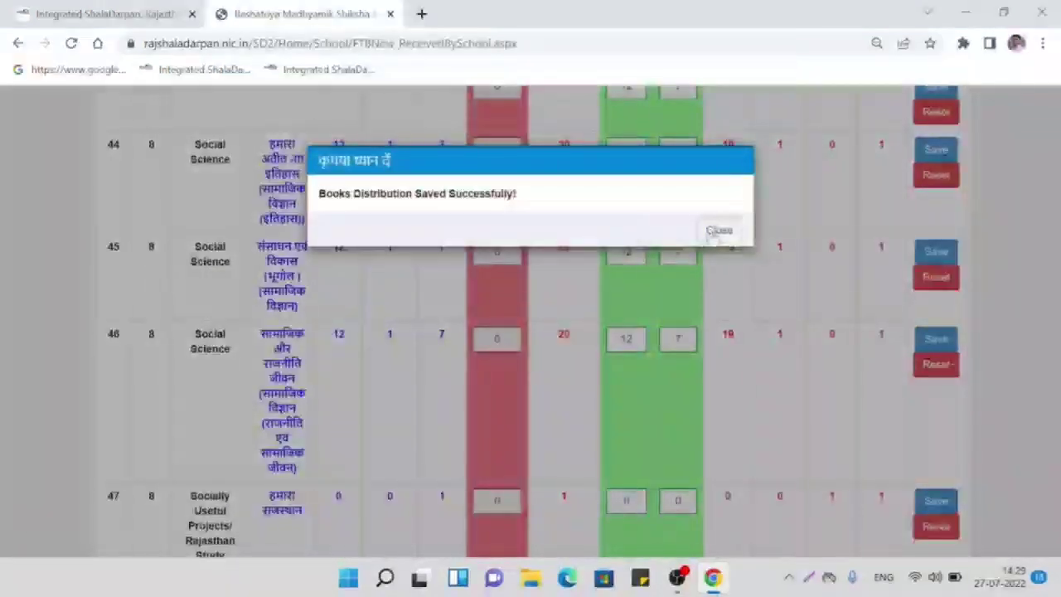
click(718, 229)
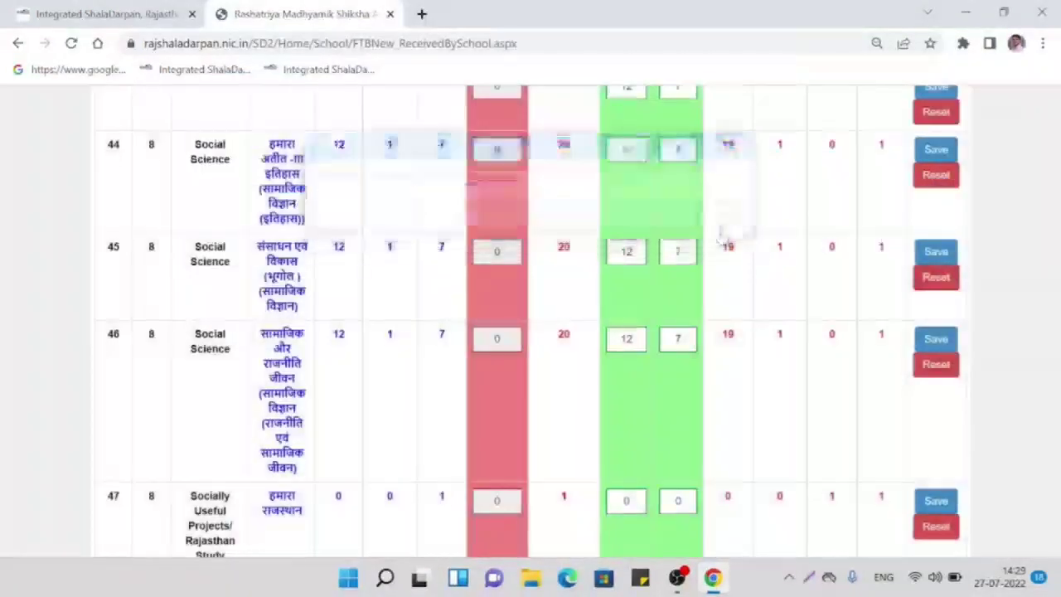
Set the distributed returned old books (D2) to 1 for the class 8 book हमारा राजस्थान and save that row
scroll(700, 354, down, 2)
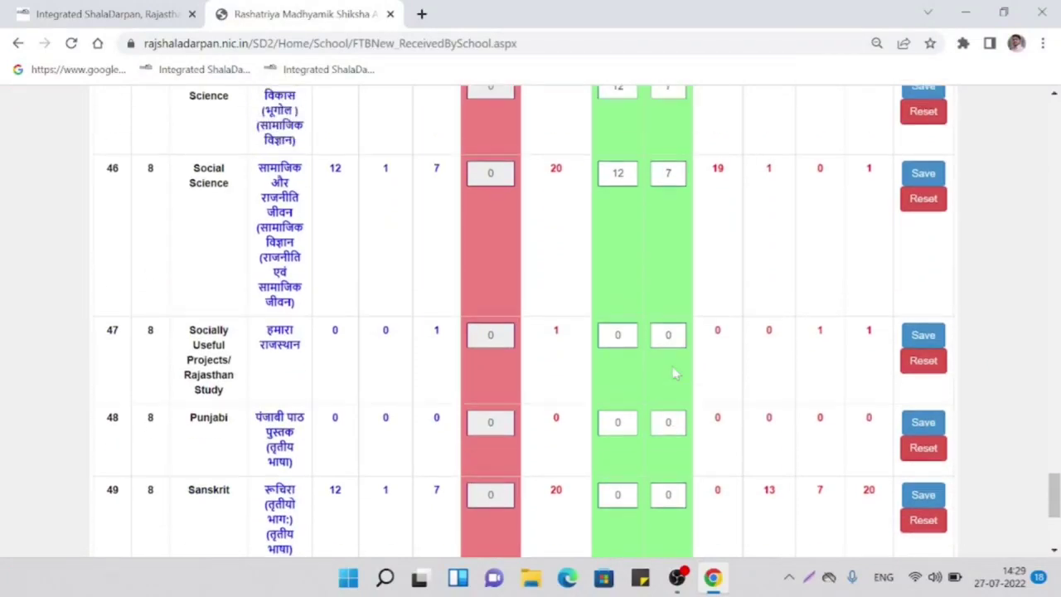
scroll(675, 375, up, 5)
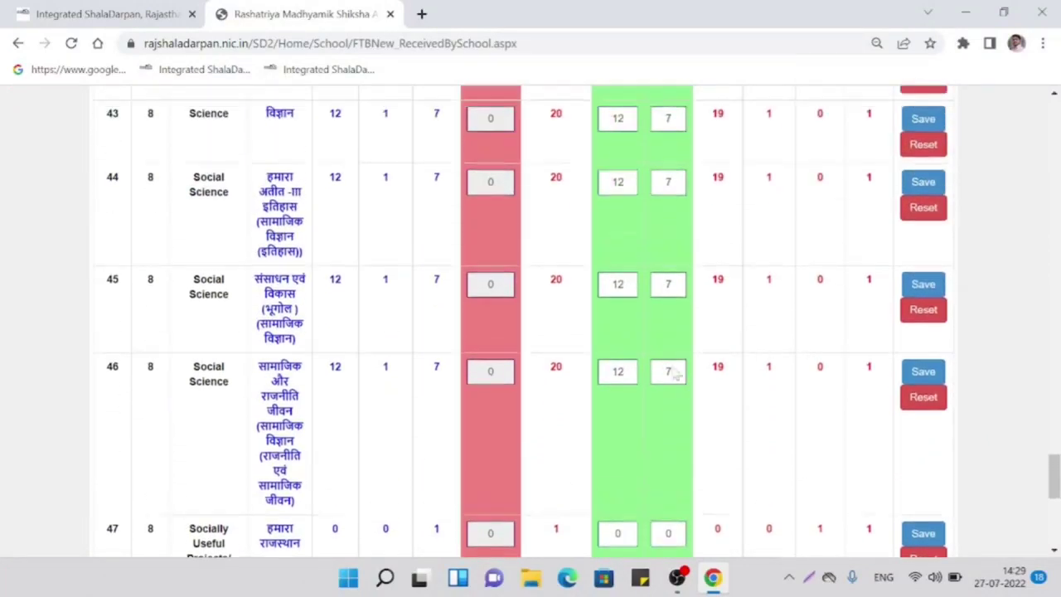
scroll(675, 375, down, 3)
scroll(675, 375, down, 2)
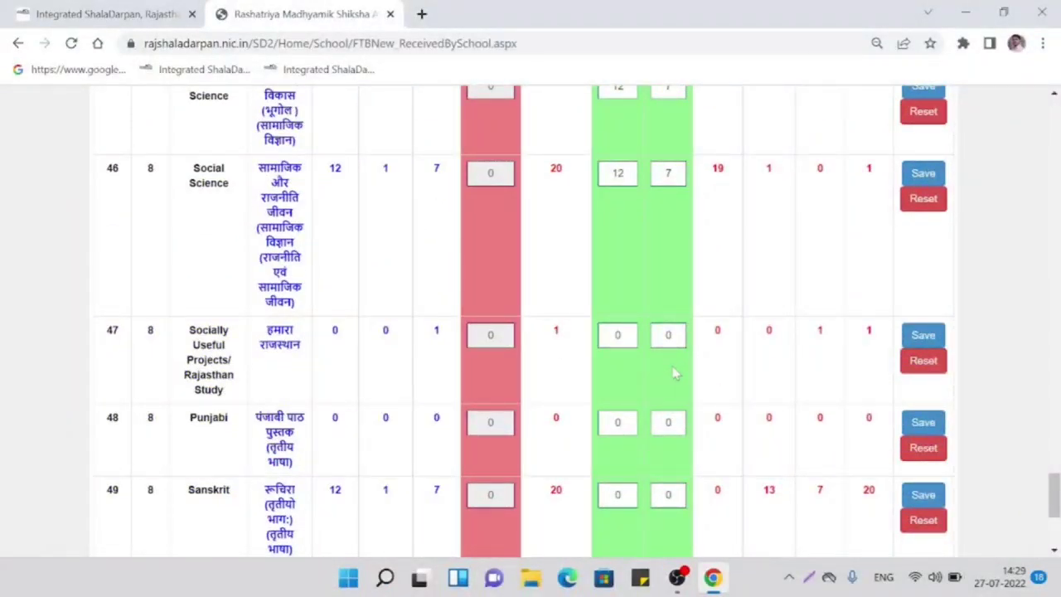
scroll(675, 374, up, 1)
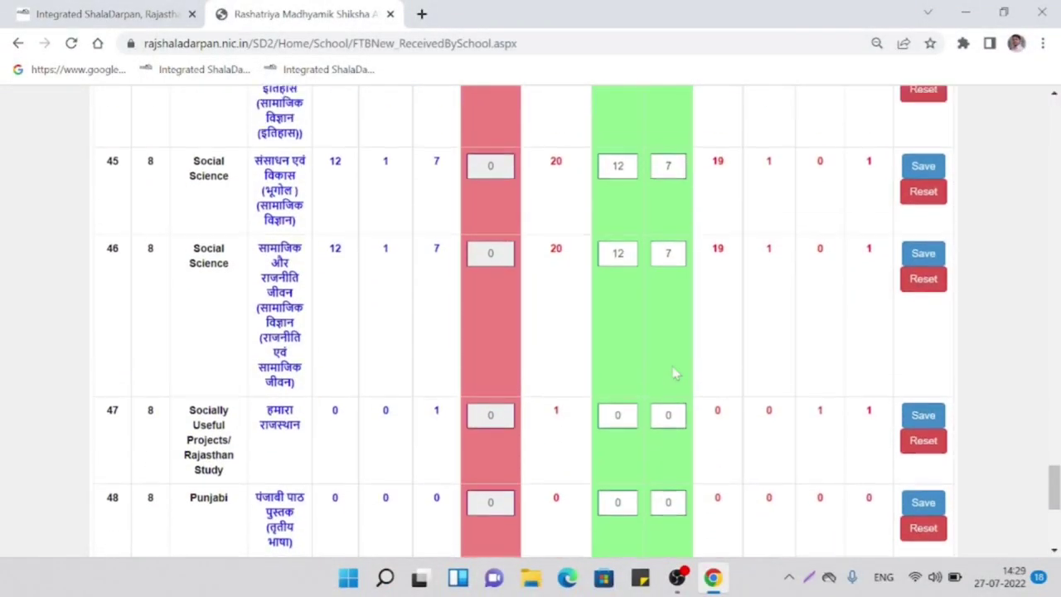
scroll(676, 374, down, 1)
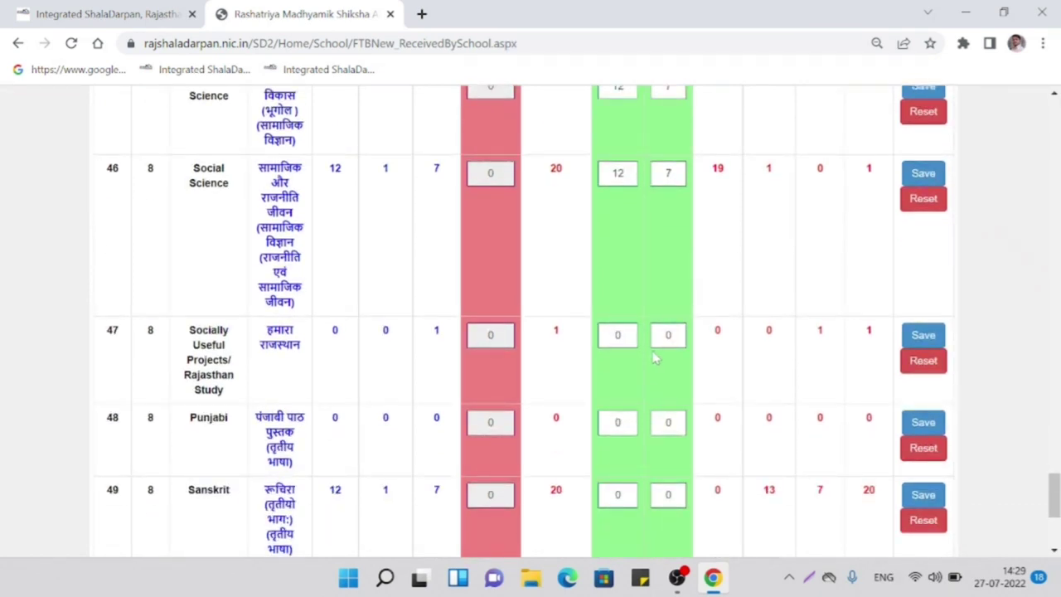
click(670, 335)
click(920, 338)
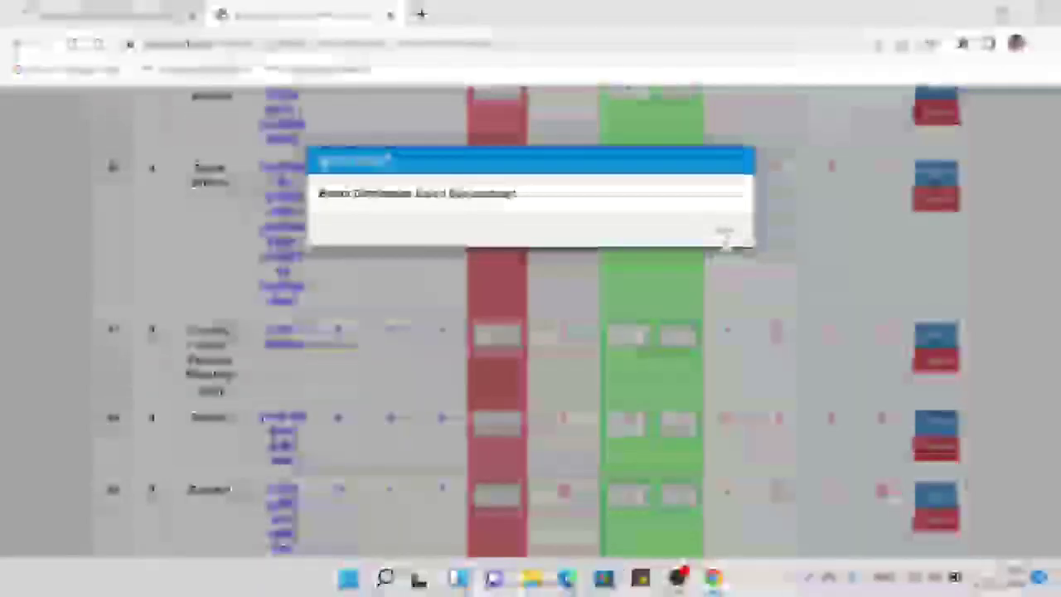
click(726, 232)
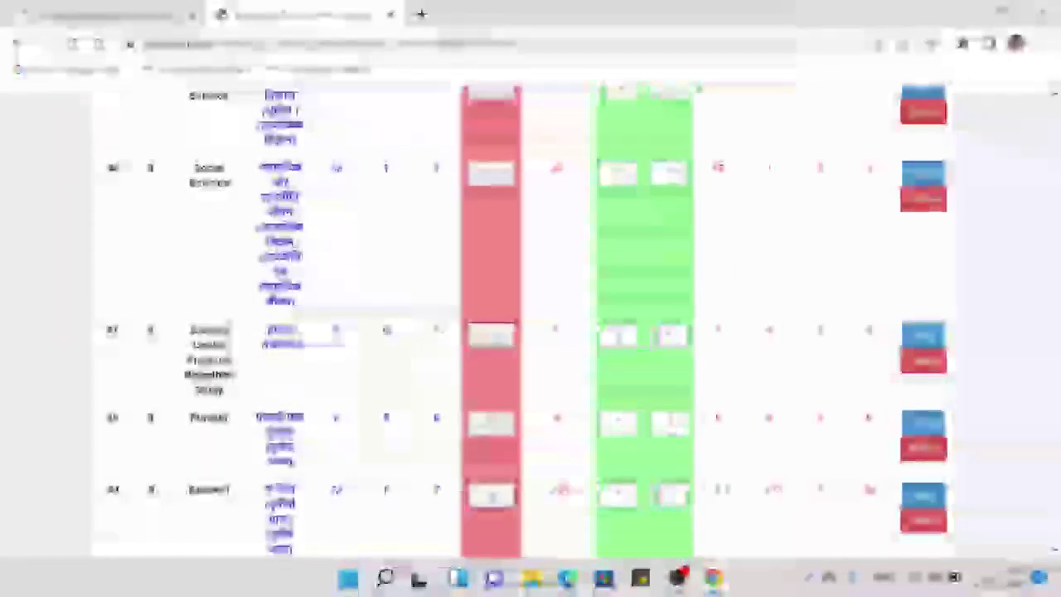
Set the two distributed book counts to 12 and 7 (D2) for the class 8 Sanskrit book रूचिरा and save that row
scroll(730, 296, down, 2)
scroll(729, 296, down, 2)
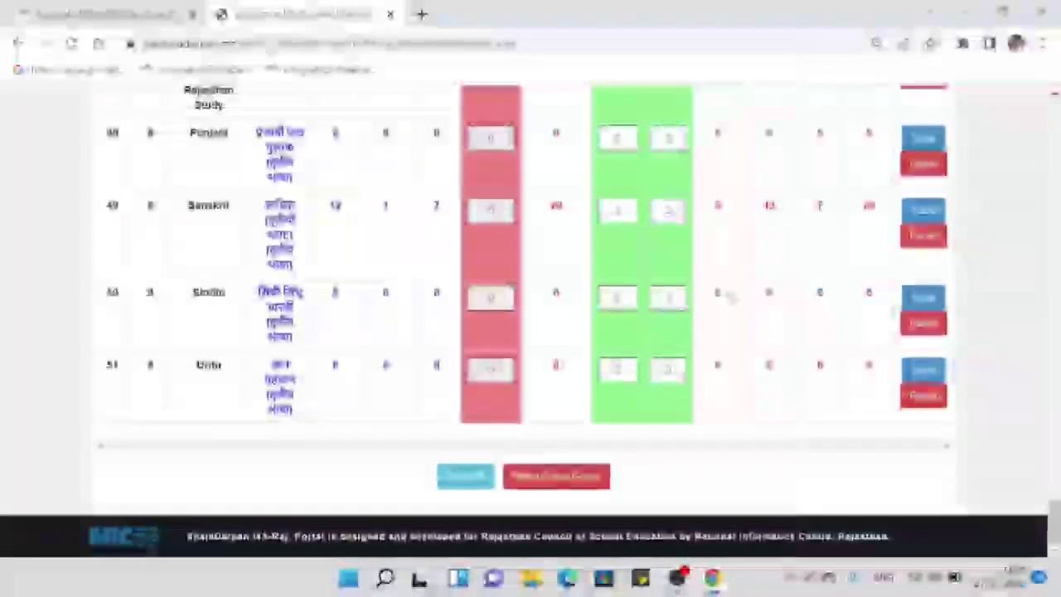
scroll(729, 296, up, 1)
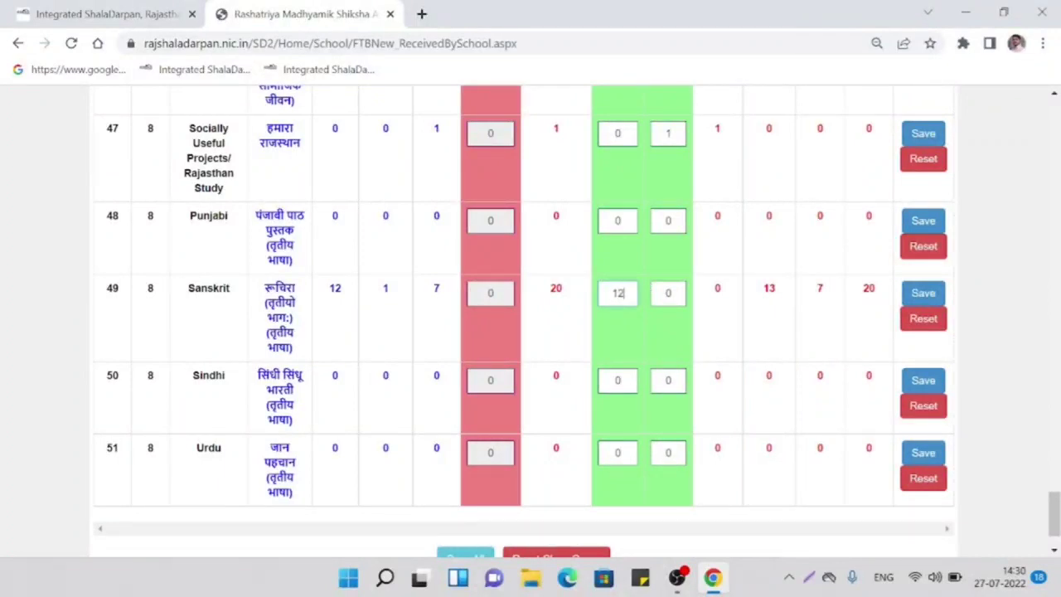
key(Tab)
click(923, 292)
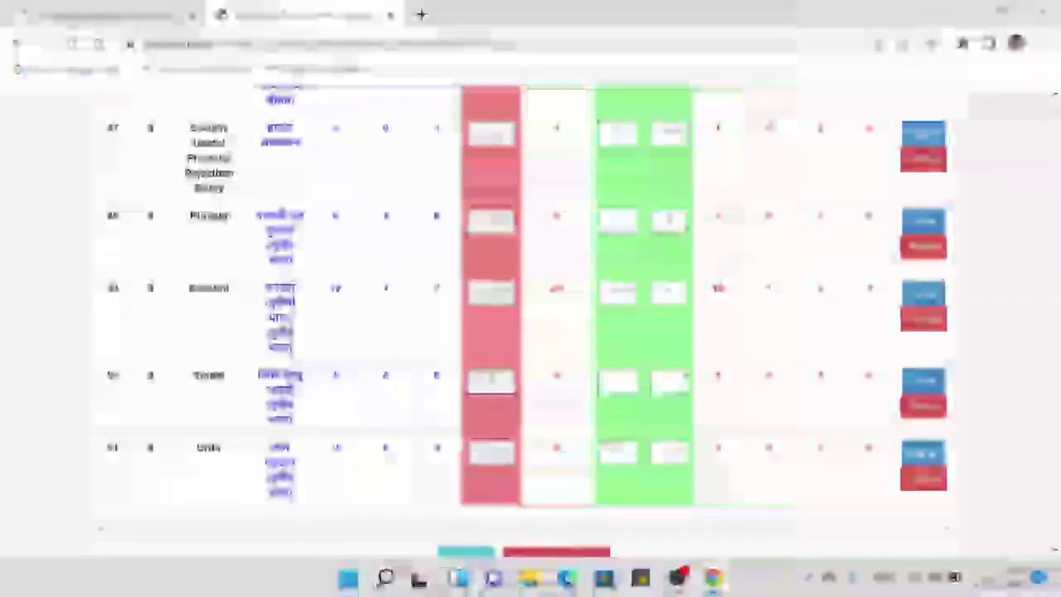
Check the final class 8 rows and save all distribution entries of the class group together
scroll(531, 298, down, 2)
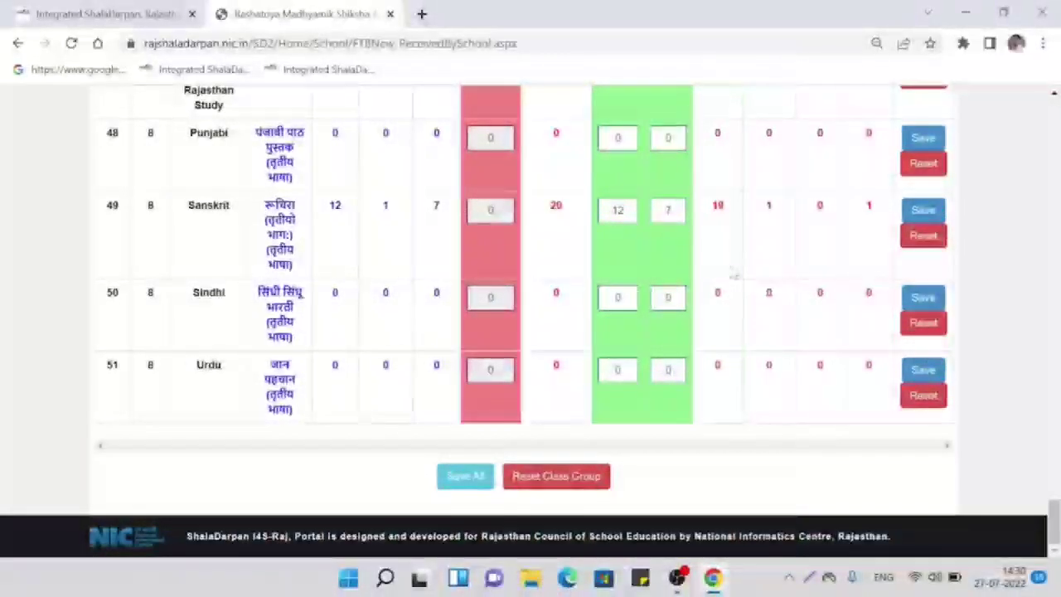
scroll(733, 272, up, 1)
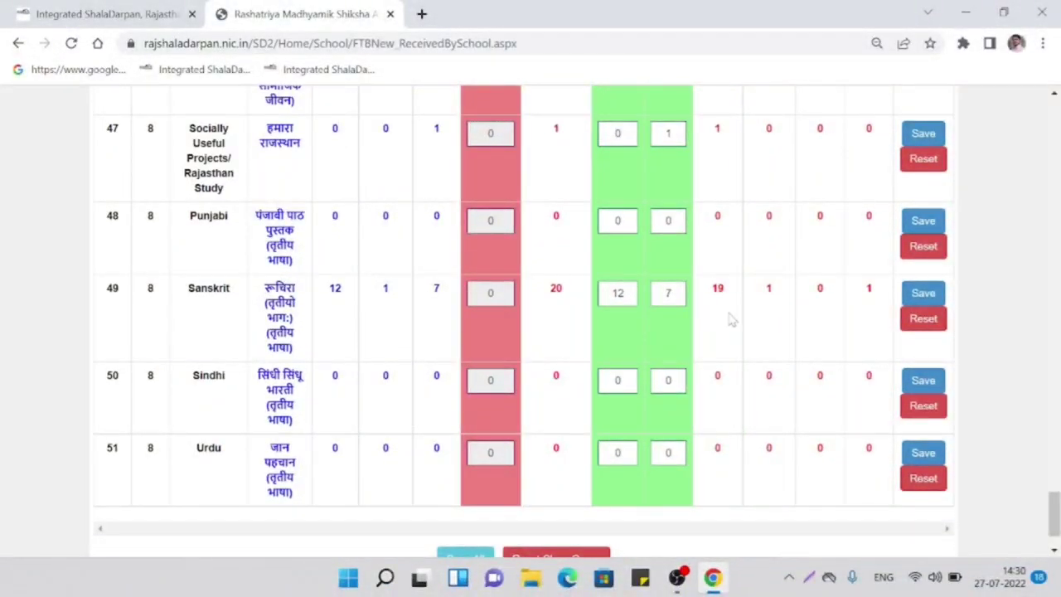
scroll(740, 319, down, 1)
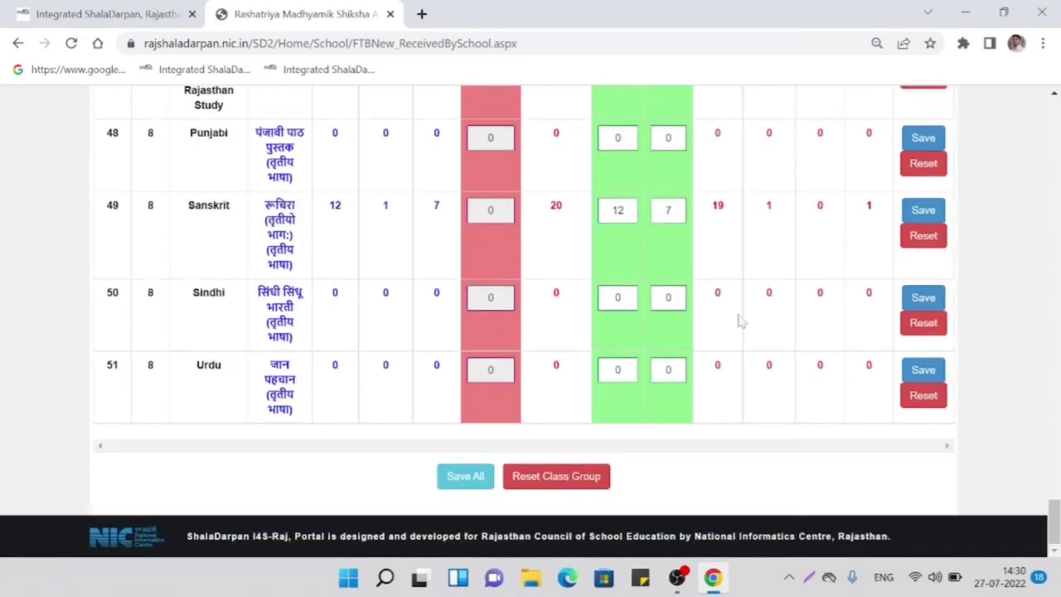
click(474, 471)
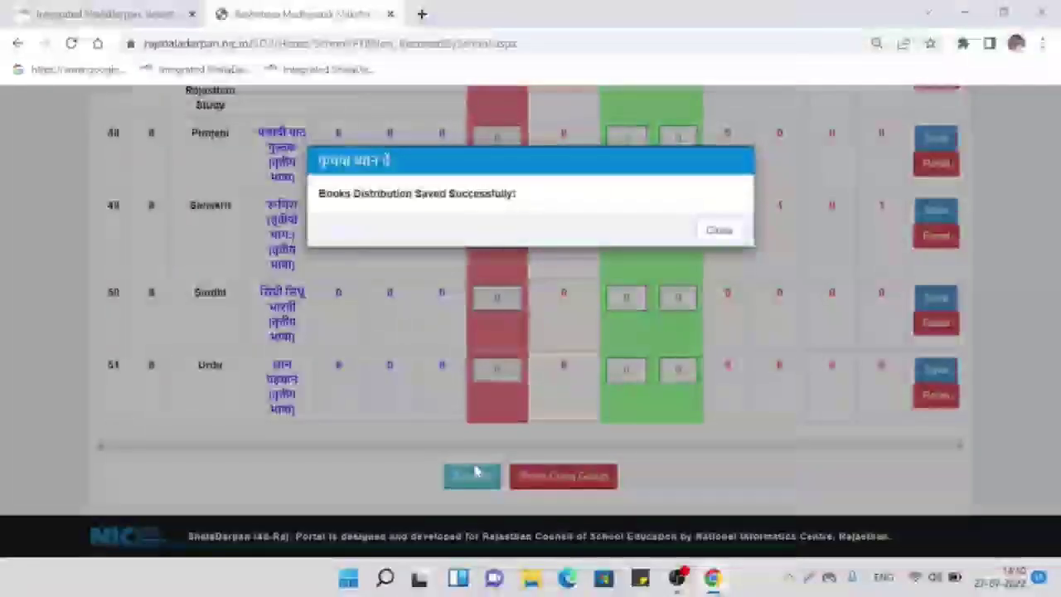
click(718, 230)
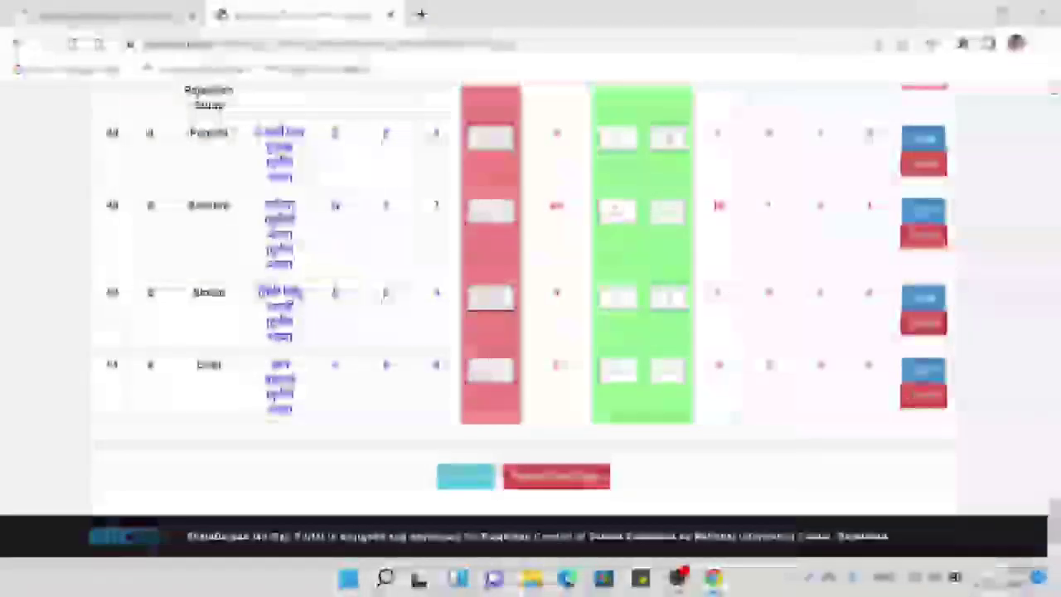
Review the saved distribution rows from class 8 back through class 1 and the notes and class group selection above the table
scroll(840, 330, up, 2)
scroll(840, 329, up, 9)
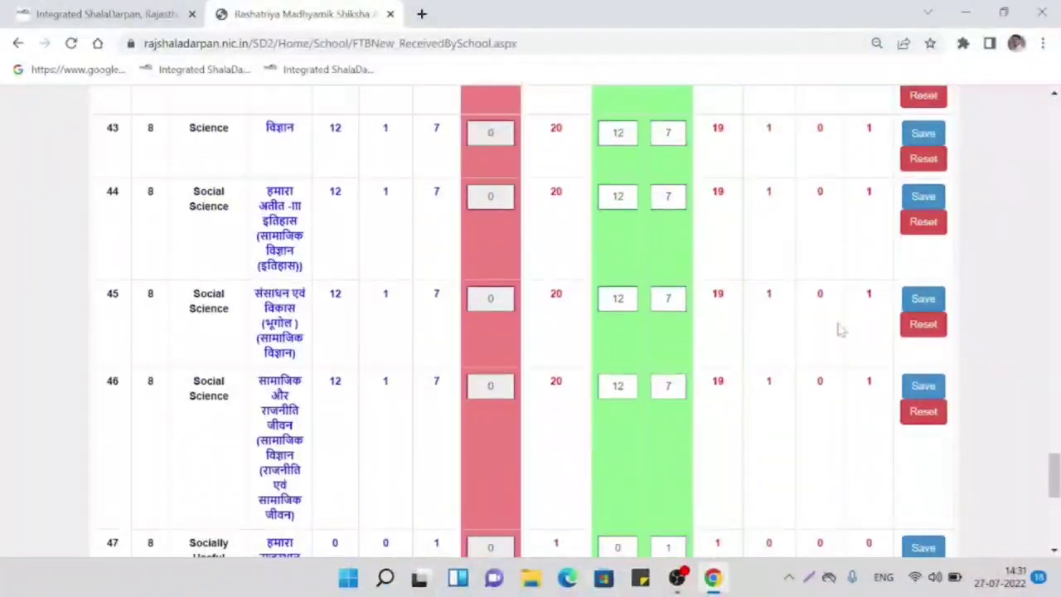
scroll(837, 330, up, 12)
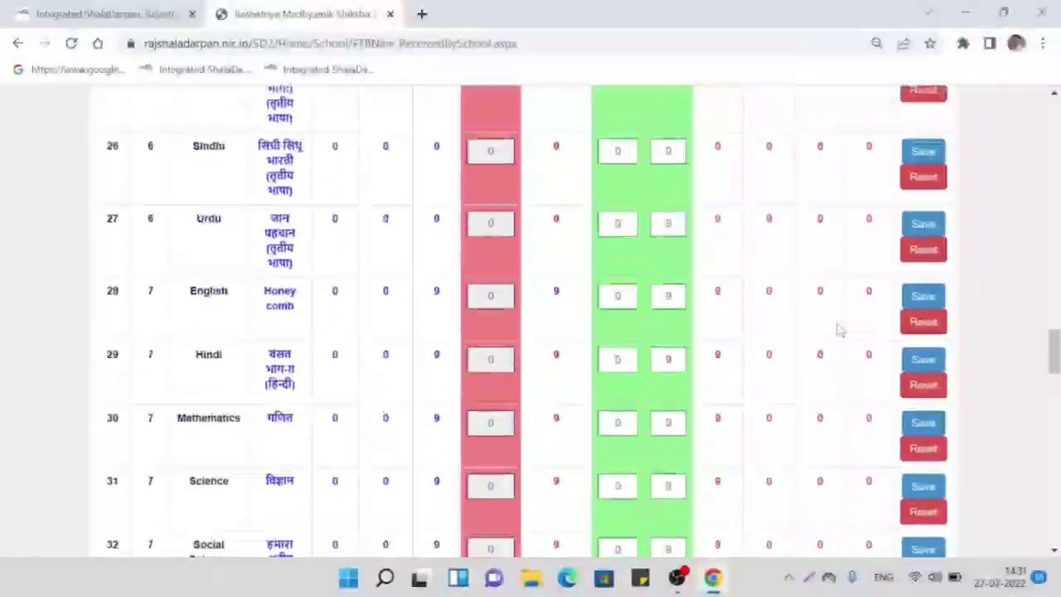
scroll(837, 330, up, 15)
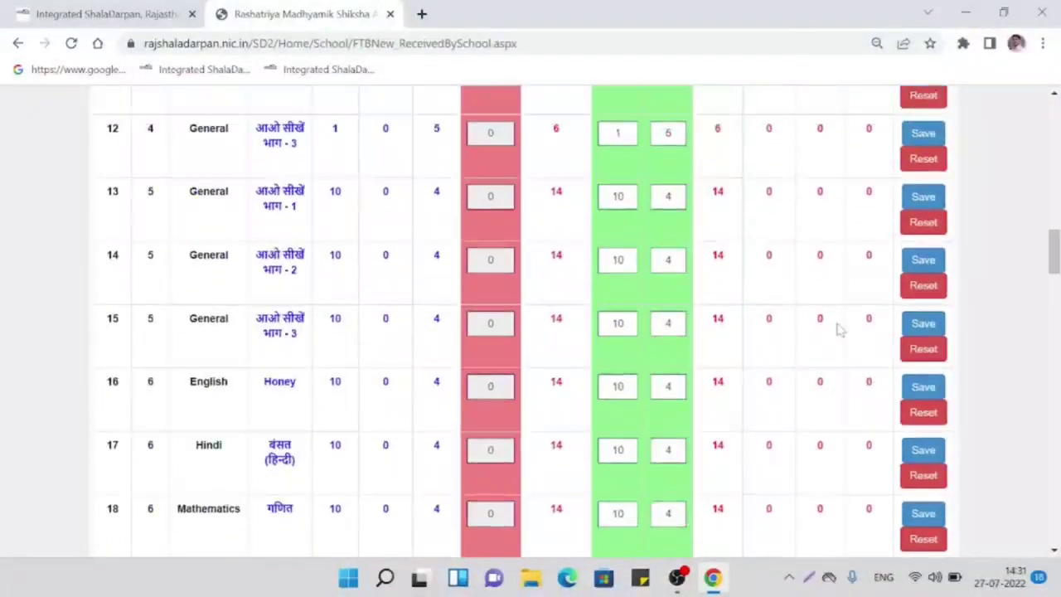
scroll(837, 330, up, 1)
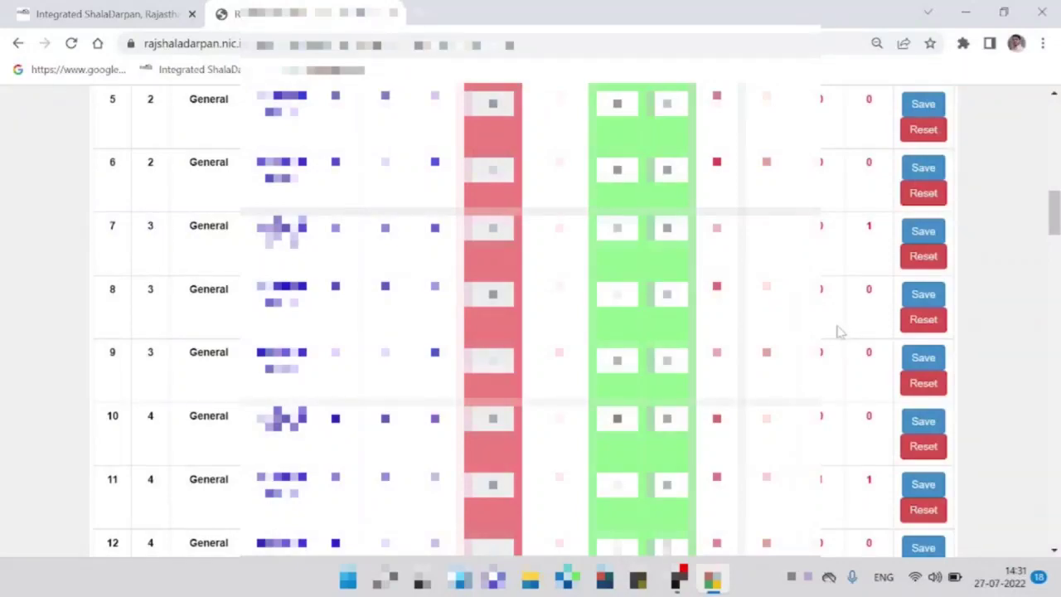
scroll(837, 330, up, 12)
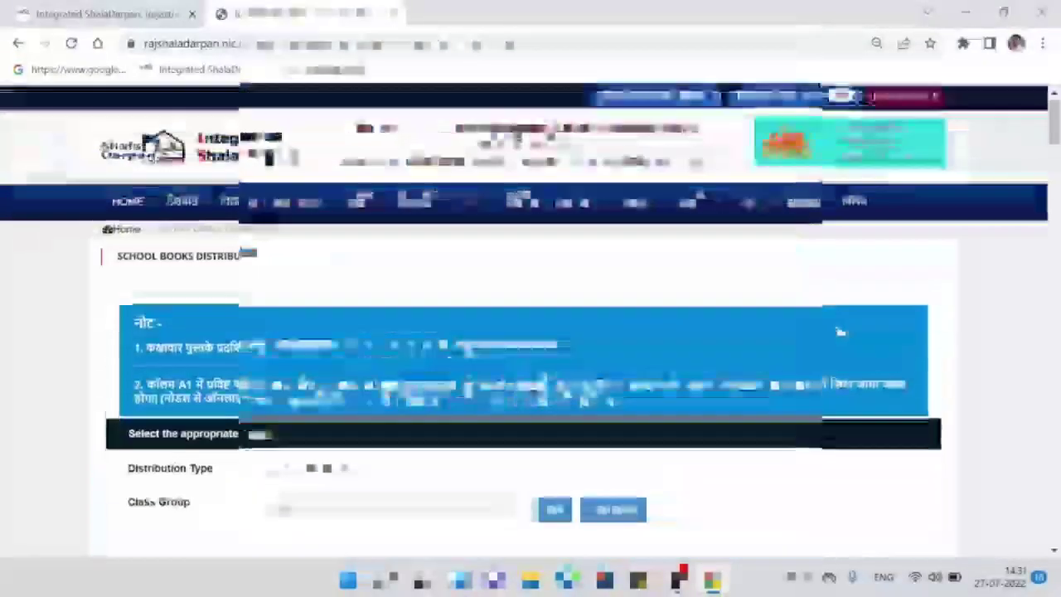
scroll(837, 332, down, 2)
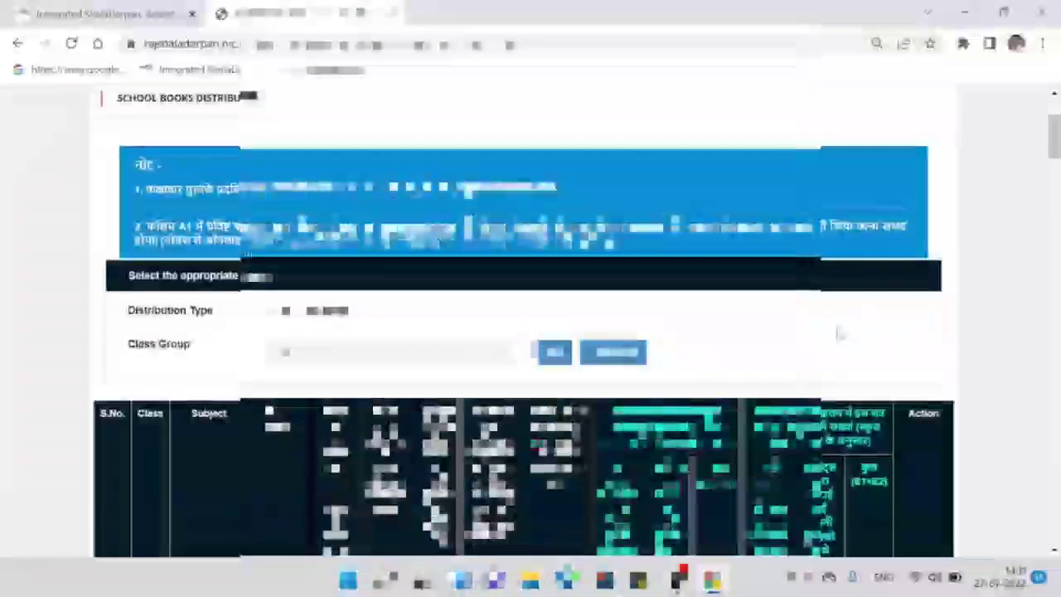
scroll(837, 331, down, 2)
scroll(837, 332, up, 3)
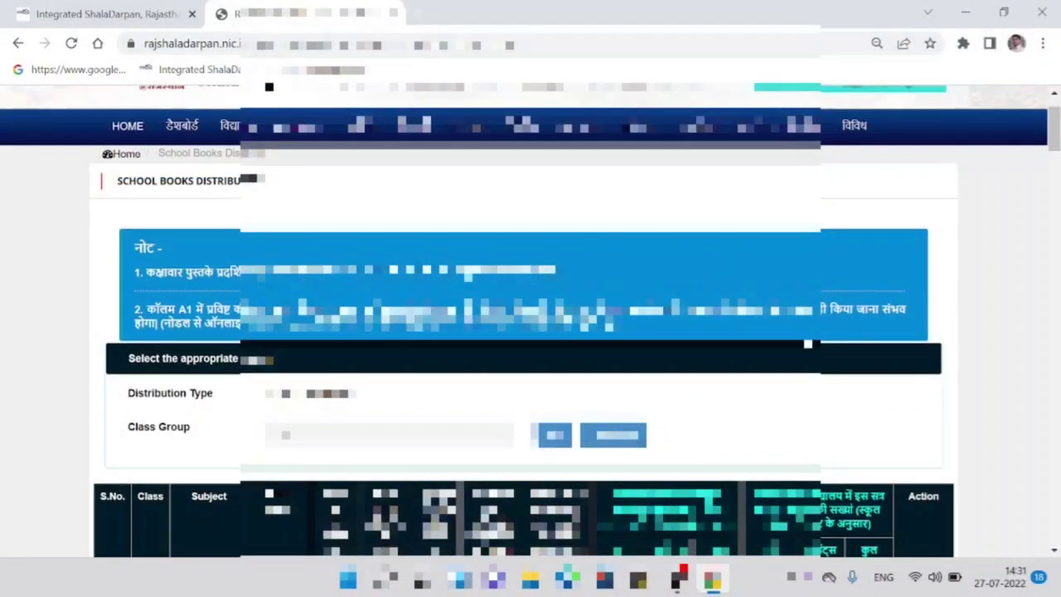
Check the rows down to the class 8 Urdu book and save the whole class group's book distribution again
scroll(530, 331, down, 5)
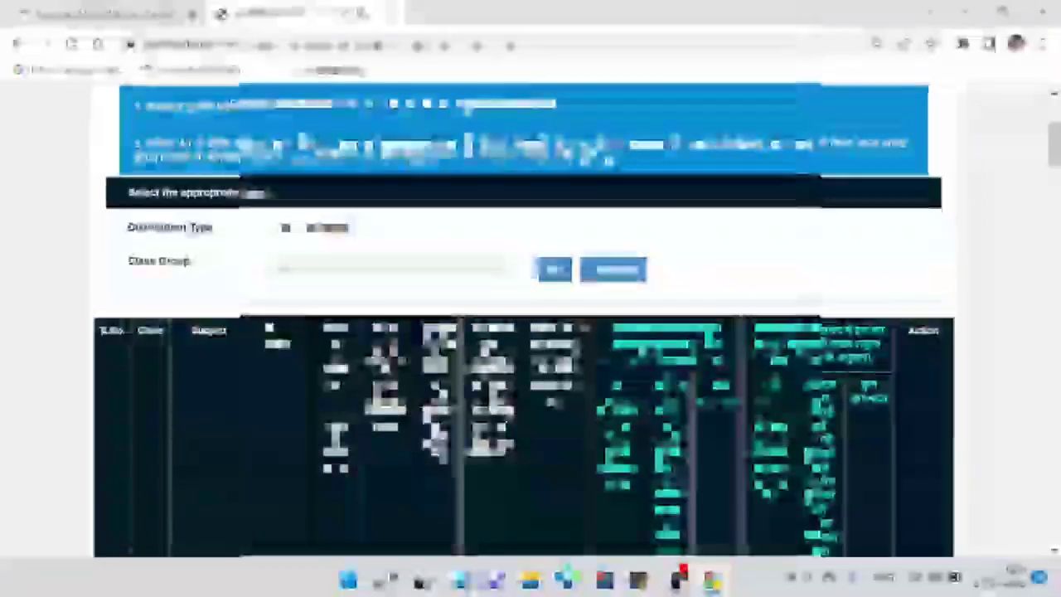
scroll(530, 332, down, 20)
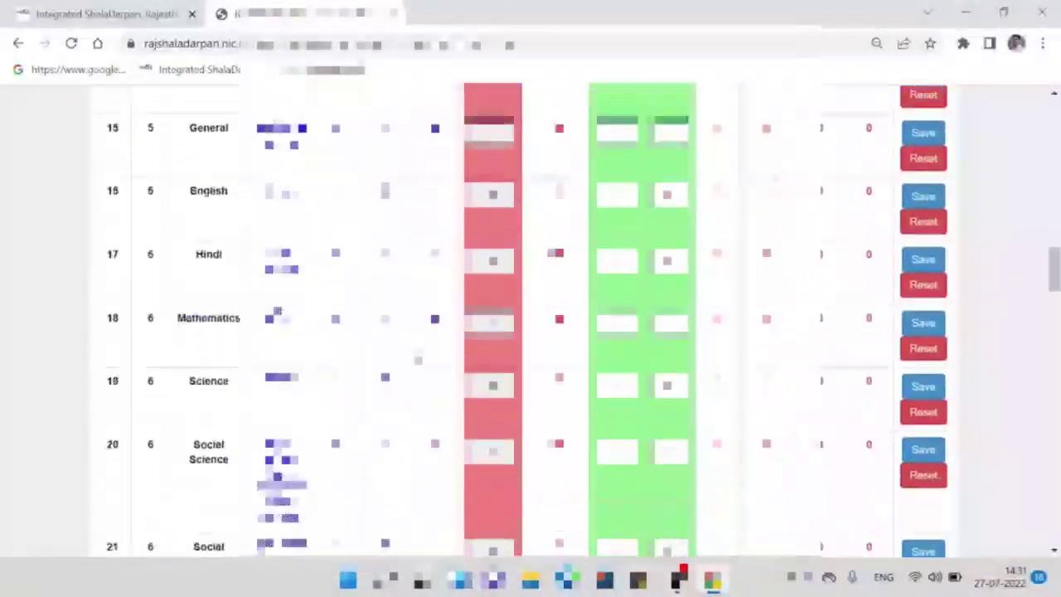
scroll(530, 331, down, 2)
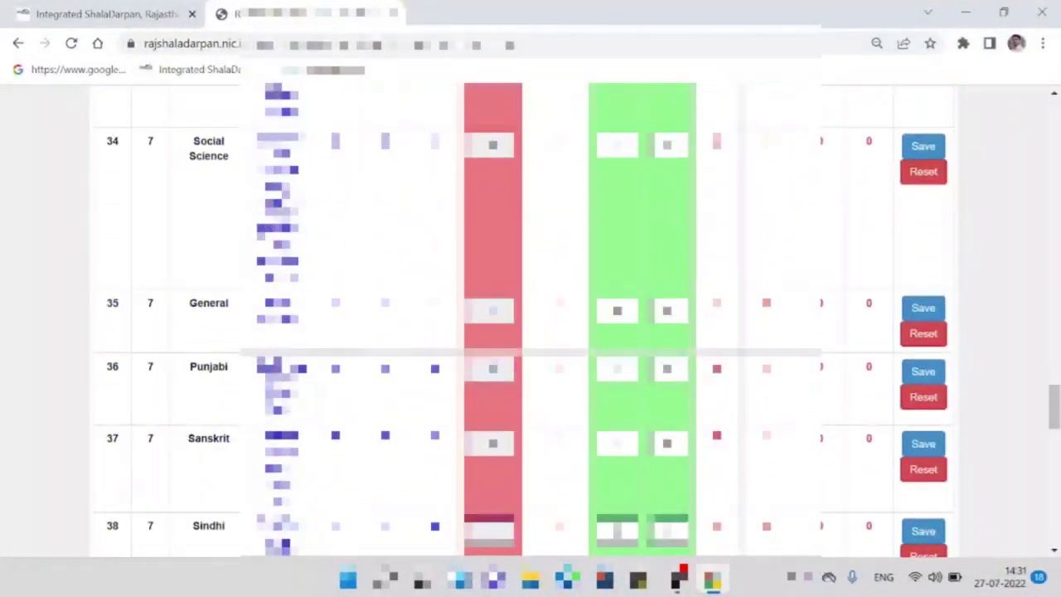
scroll(423, 334, down, 9)
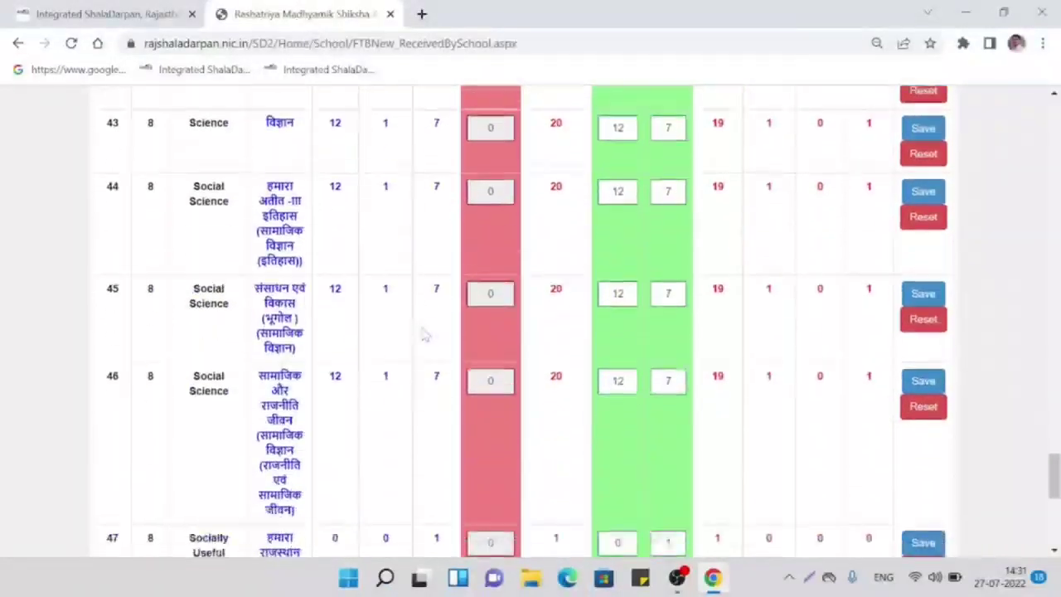
scroll(423, 334, down, 6)
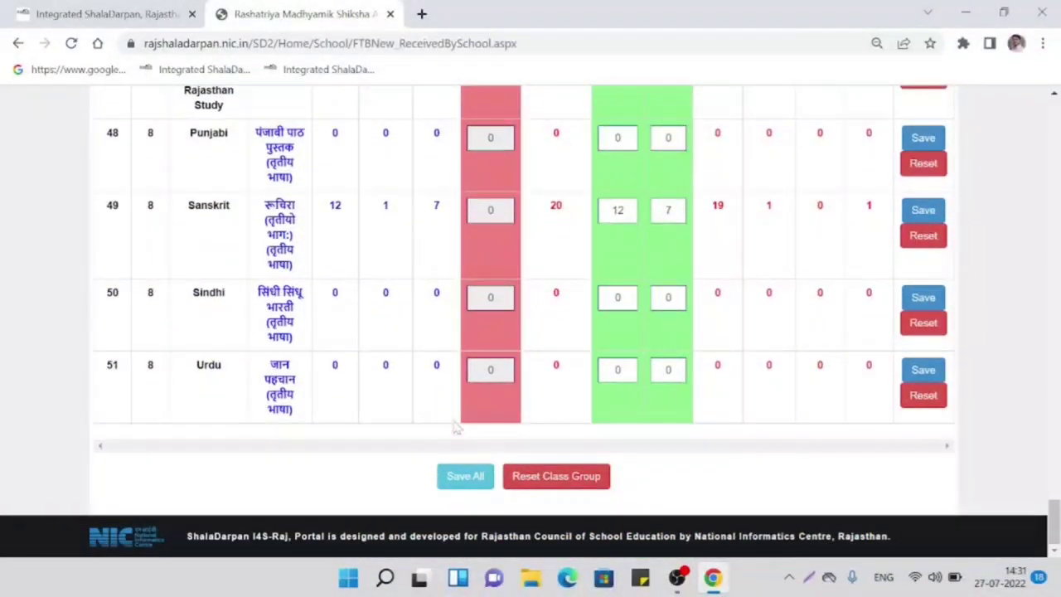
click(454, 476)
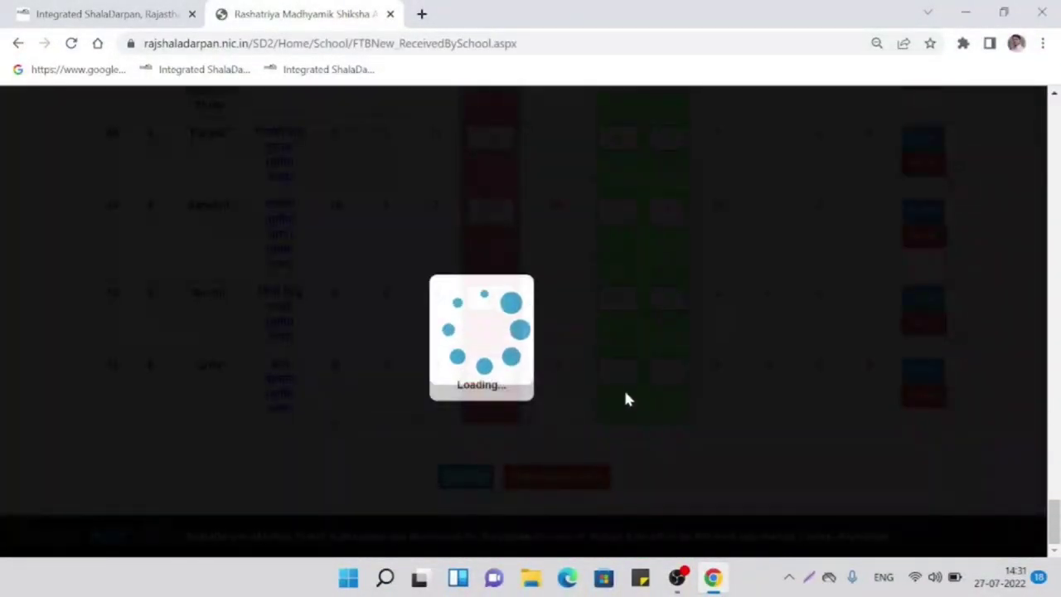